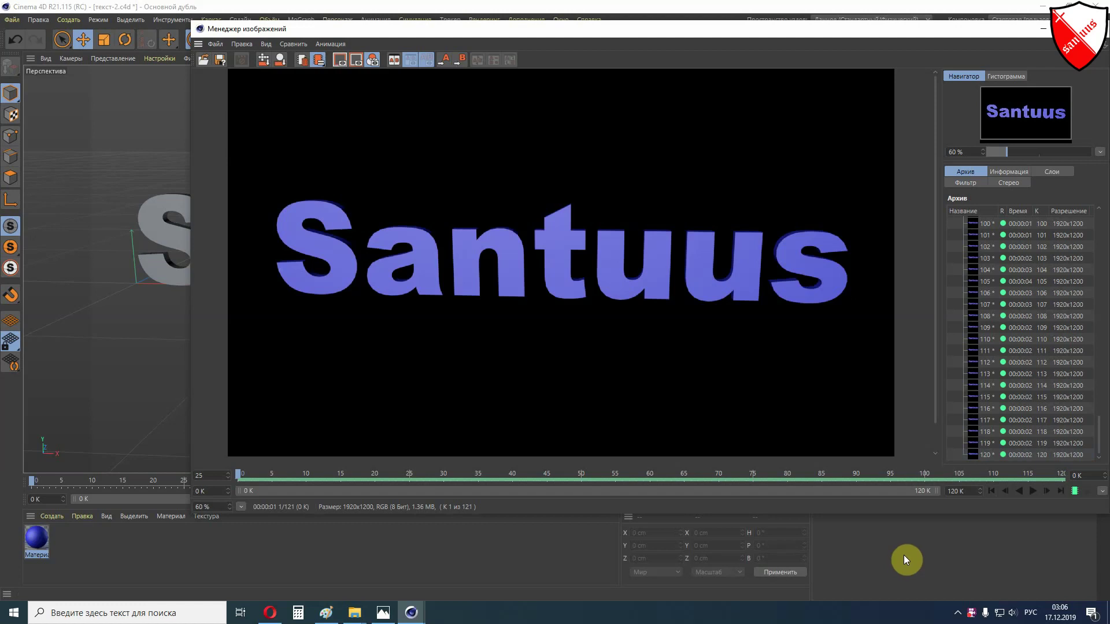
Play and pause the rendered 121-frame Santuus animation, then close the Picture Viewer
left_click(1030, 490)
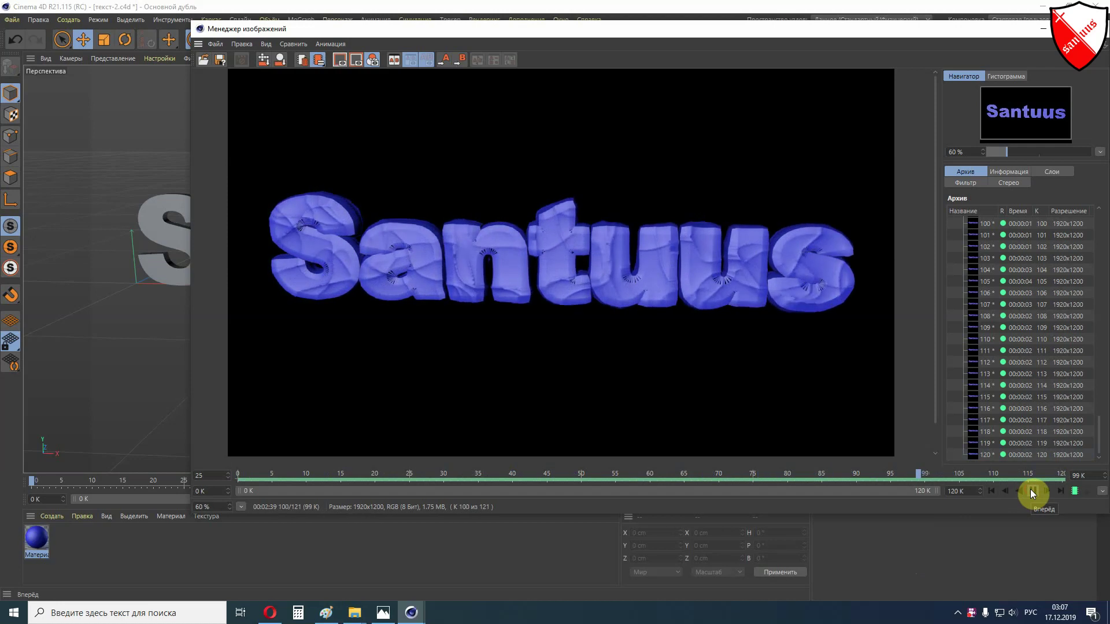
left_click(1031, 489)
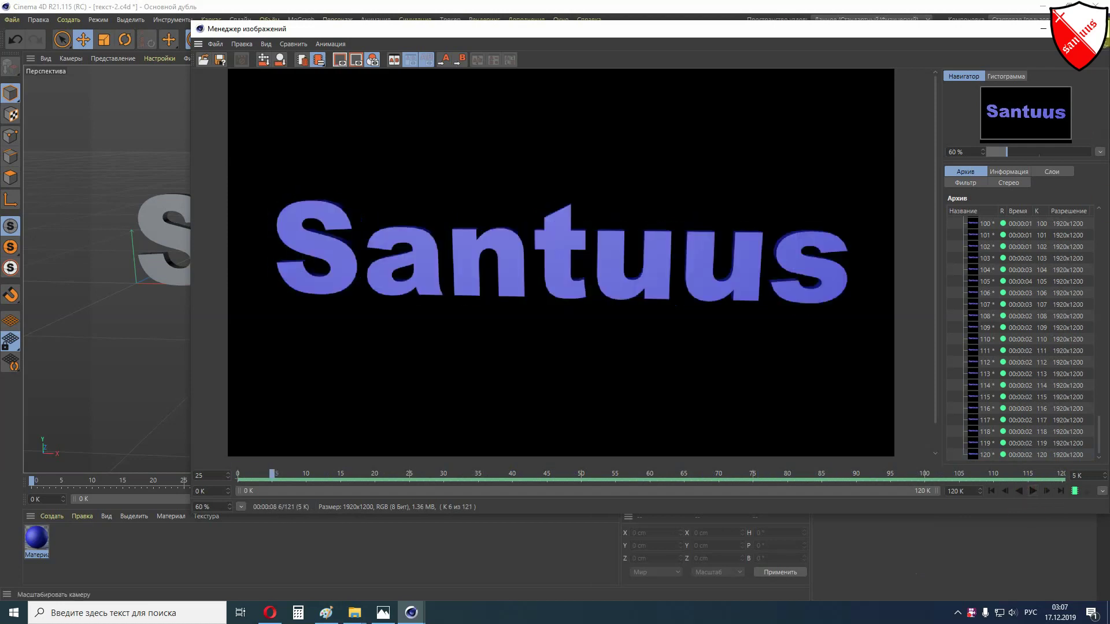
left_click(1103, 29)
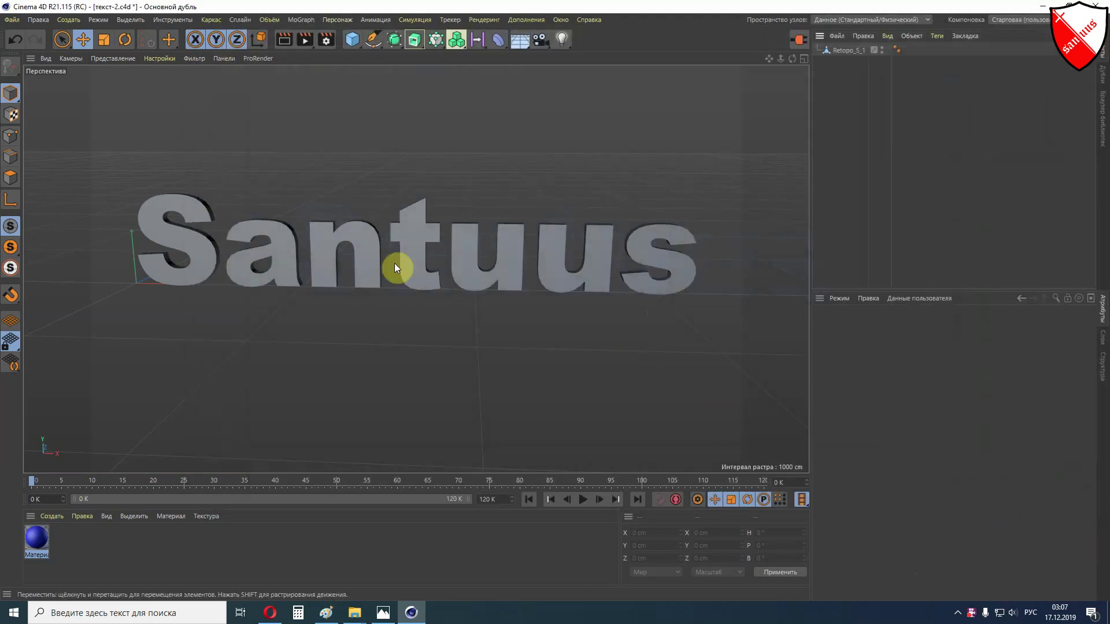
Select Retopo_S_1 in Polygons mode and zoom in to inspect its dense quad mesh
left_click(371, 247)
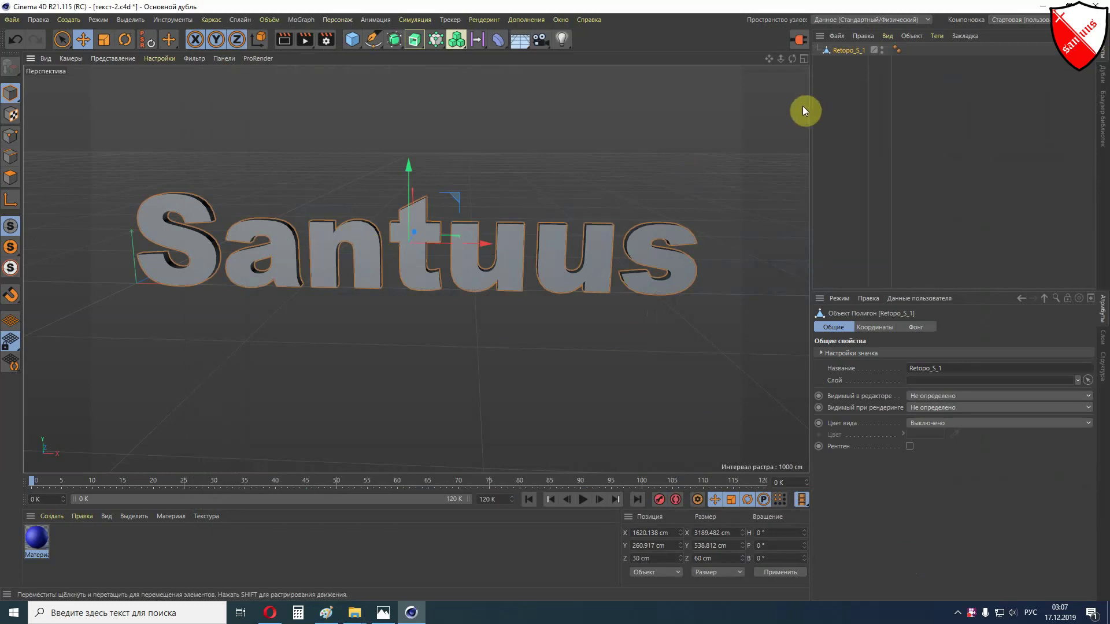
left_click(11, 177)
scroll(323, 272, "up", 3)
scroll(323, 270, "up", 2)
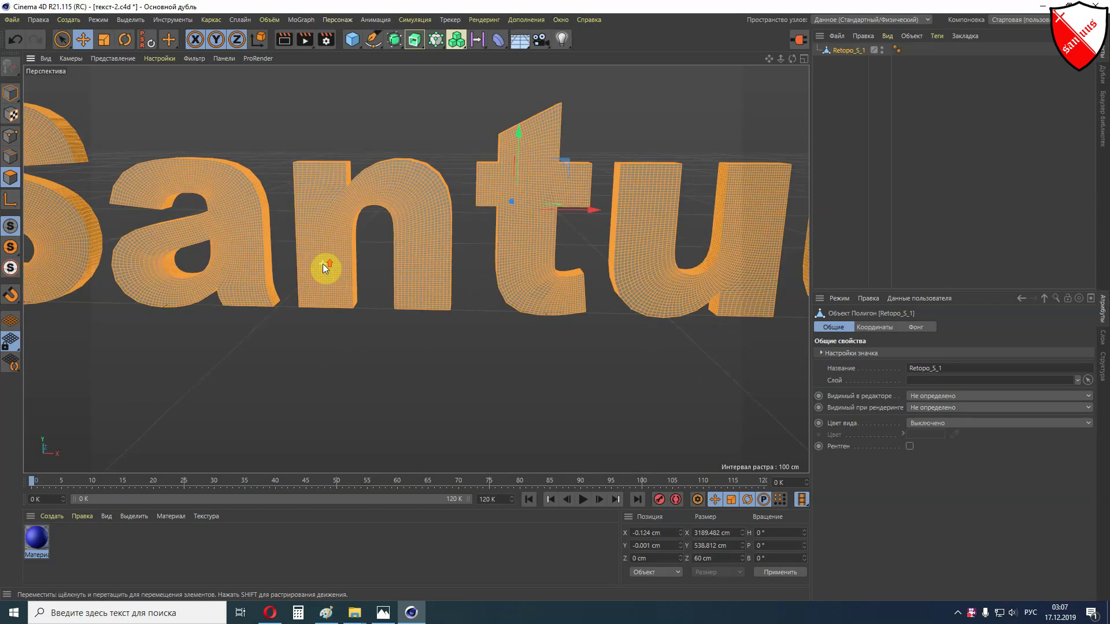
scroll(325, 231, "down", 5)
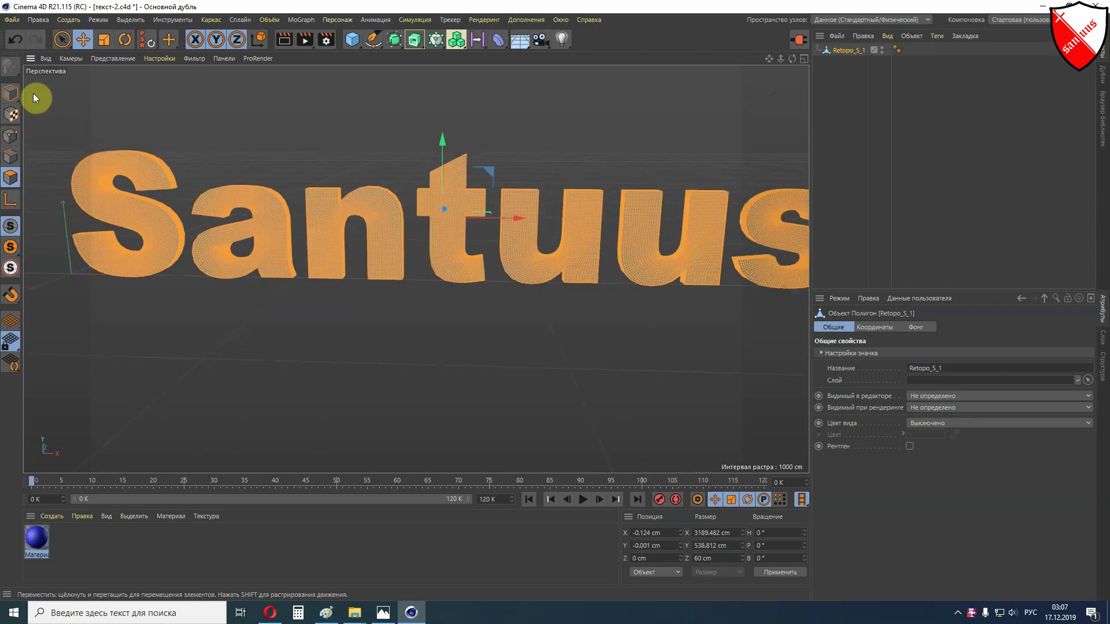
Back in Model mode, apply the blue material to the Retopo_S_1 text
left_click(11, 93)
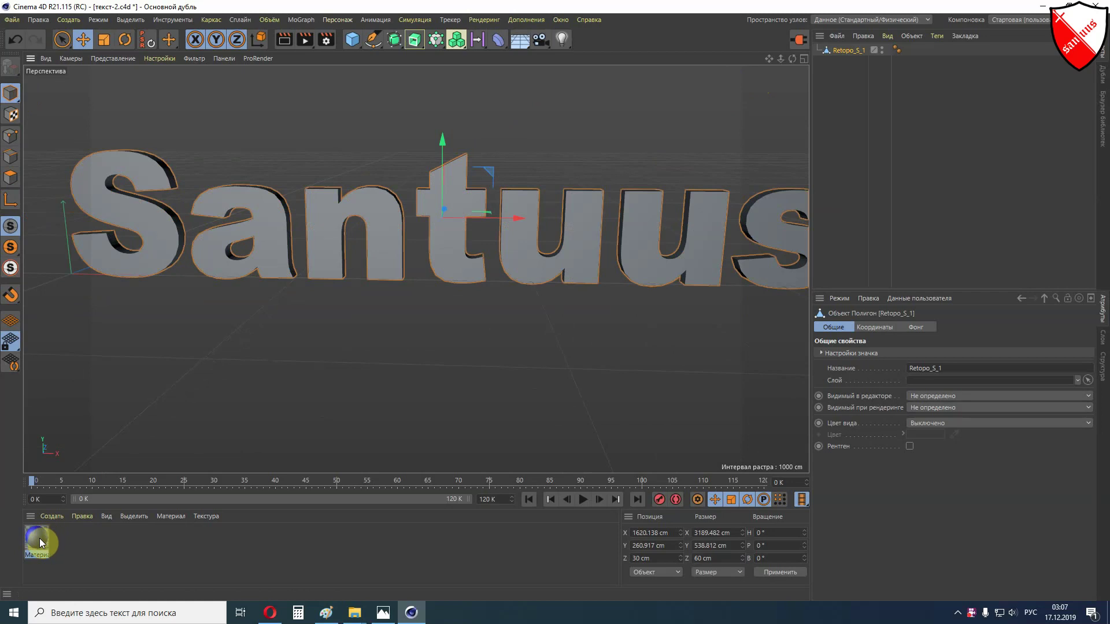
left_click_drag(40, 543, 831, 52)
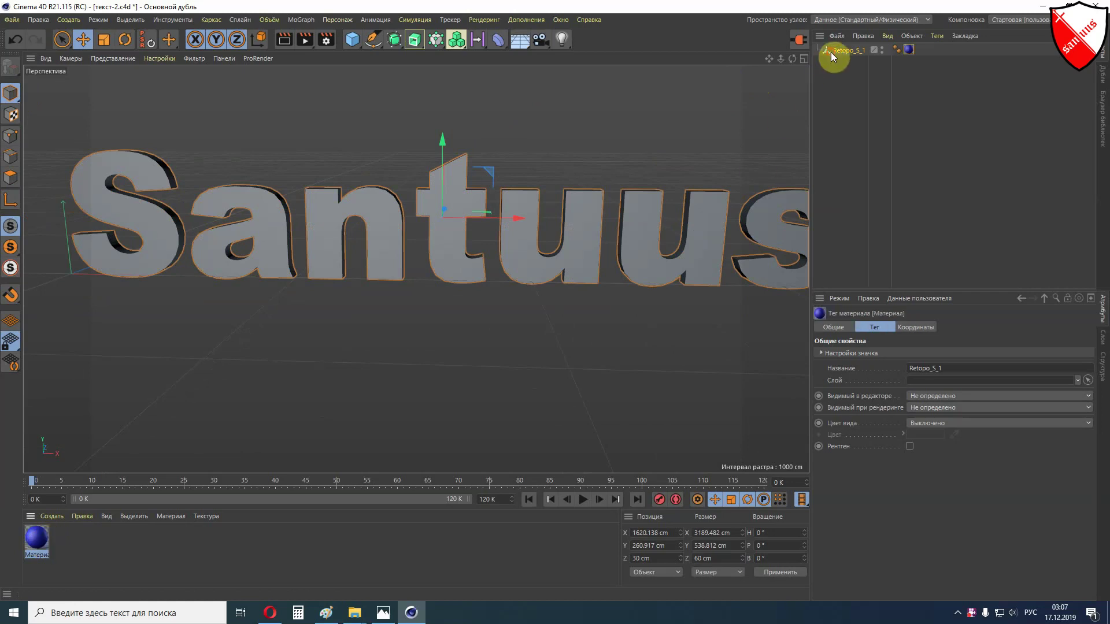
scroll(430, 370, "down", 2)
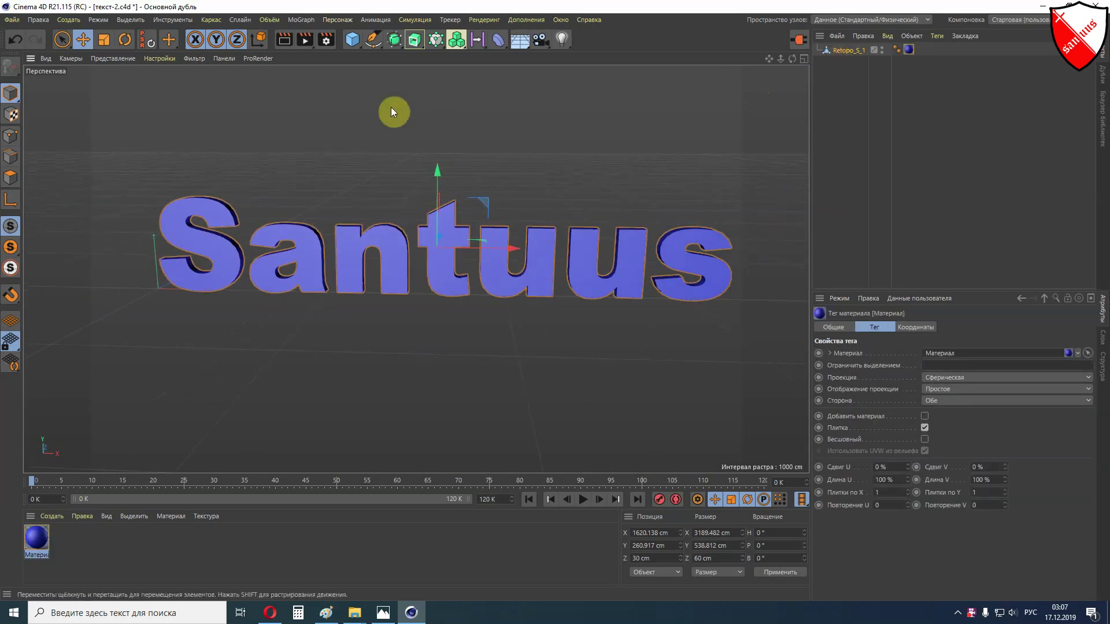
Add a Displacer deformer and nest it under Retopo_S_1
left_click(500, 42)
left_click(529, 180)
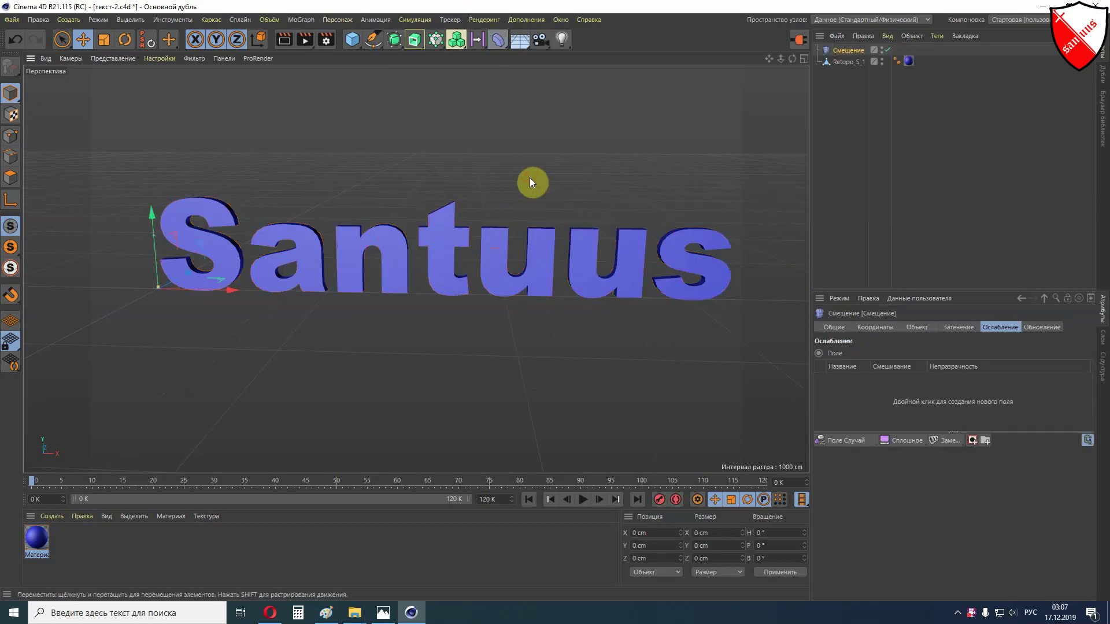
left_click_drag(827, 50, 849, 62)
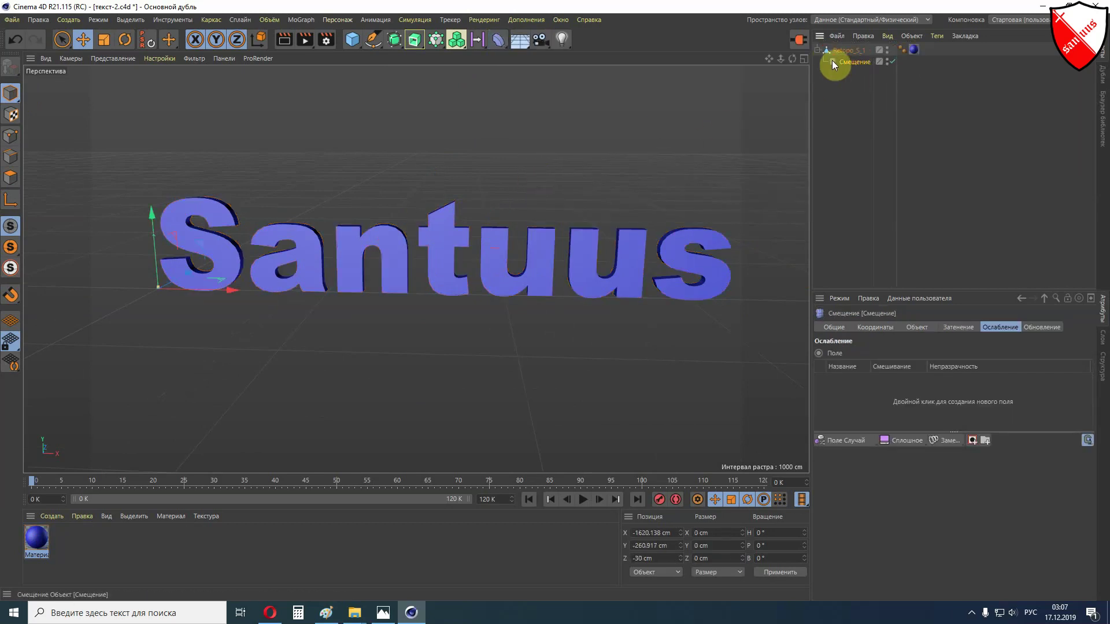
Assign a Color shader in the Displacer's Shading settings
left_click(919, 328)
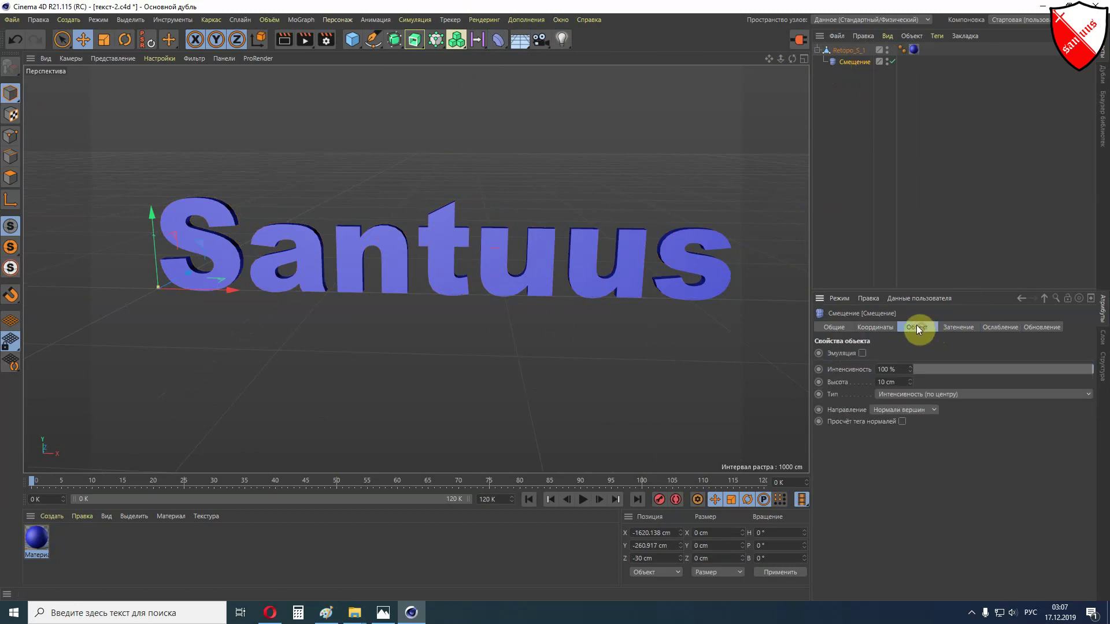
left_click(962, 325)
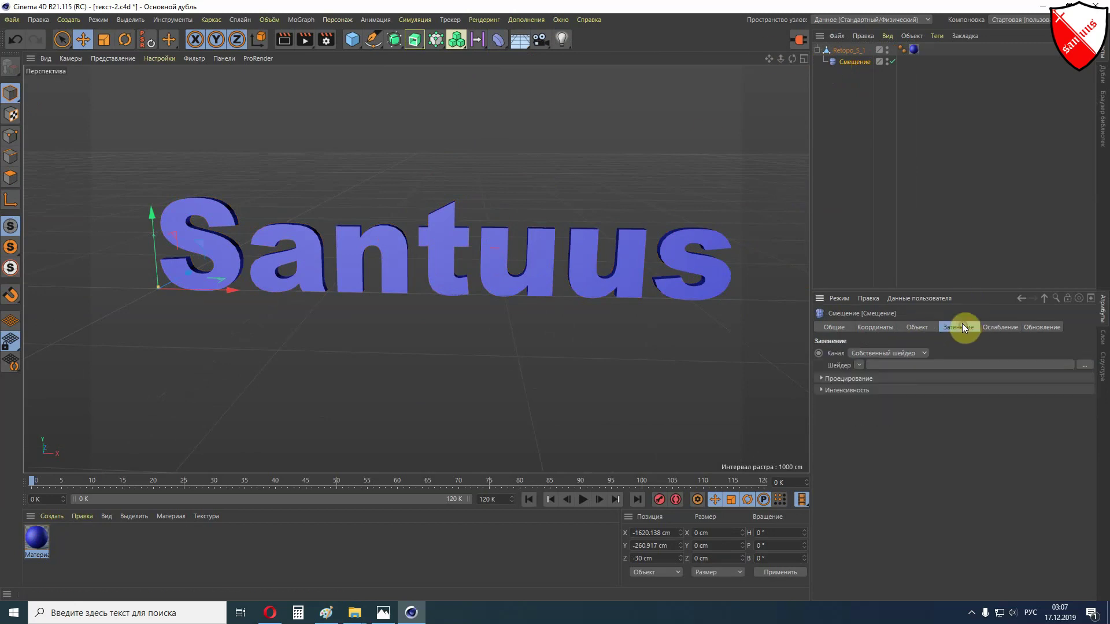
left_click(860, 365)
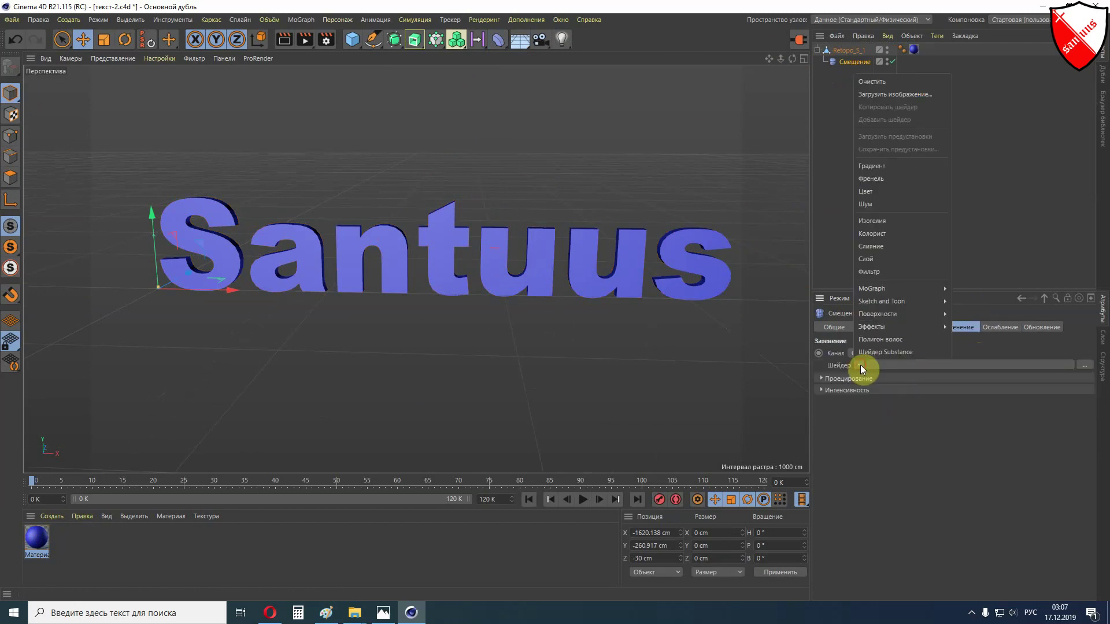
left_click(890, 192)
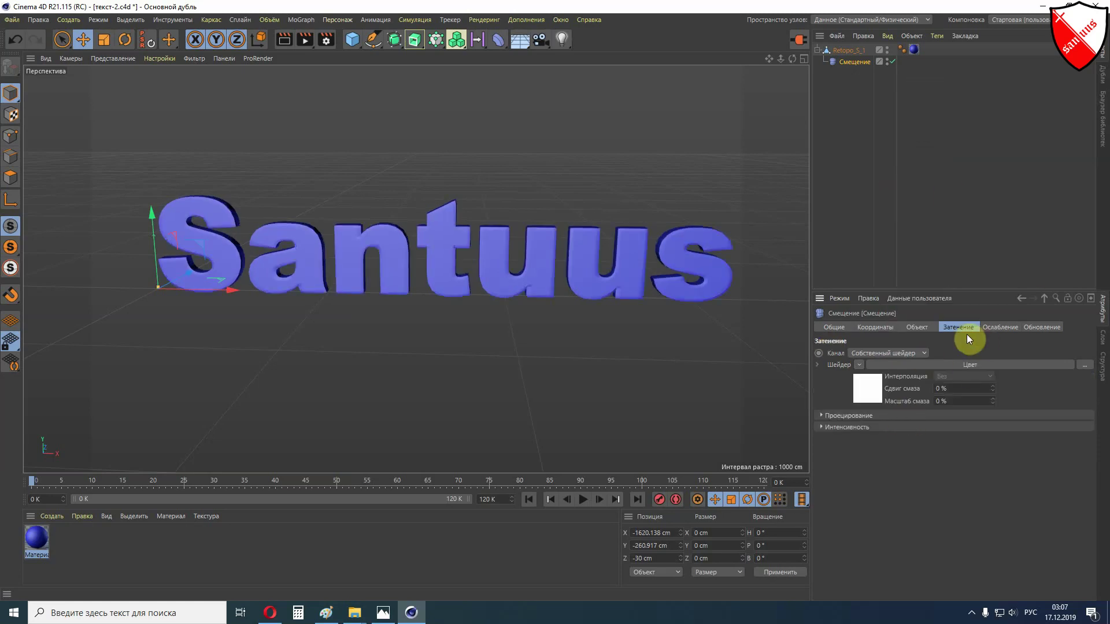
Set the Displacer Height to 100 cm and Type to Интенсивность
left_click(923, 328)
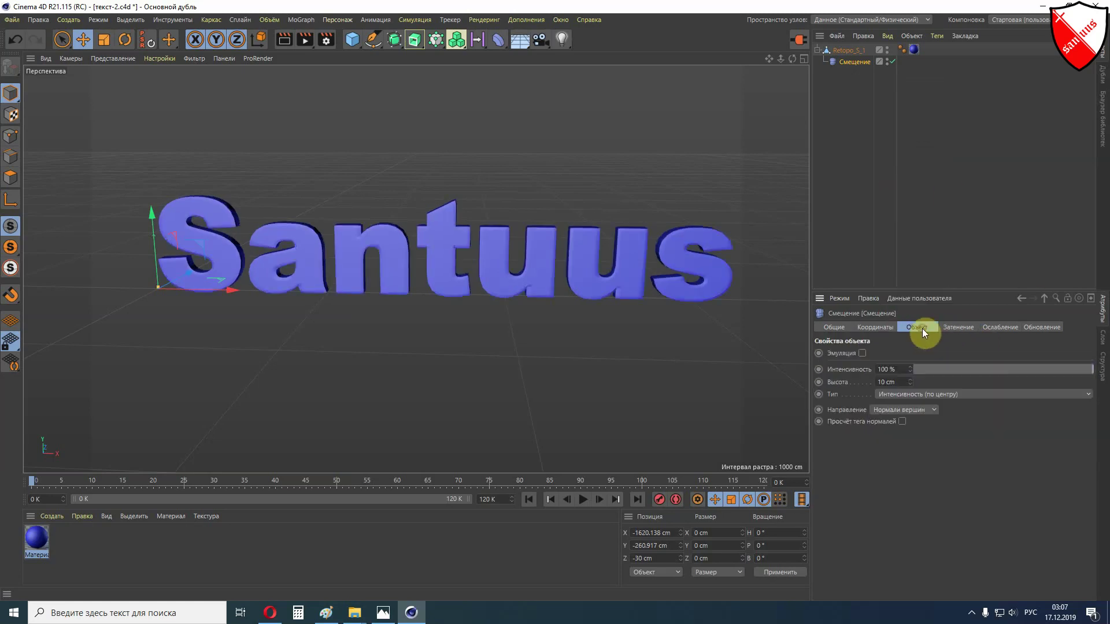
left_click(900, 382)
type("1000")
key("BackSpace")
key("Return")
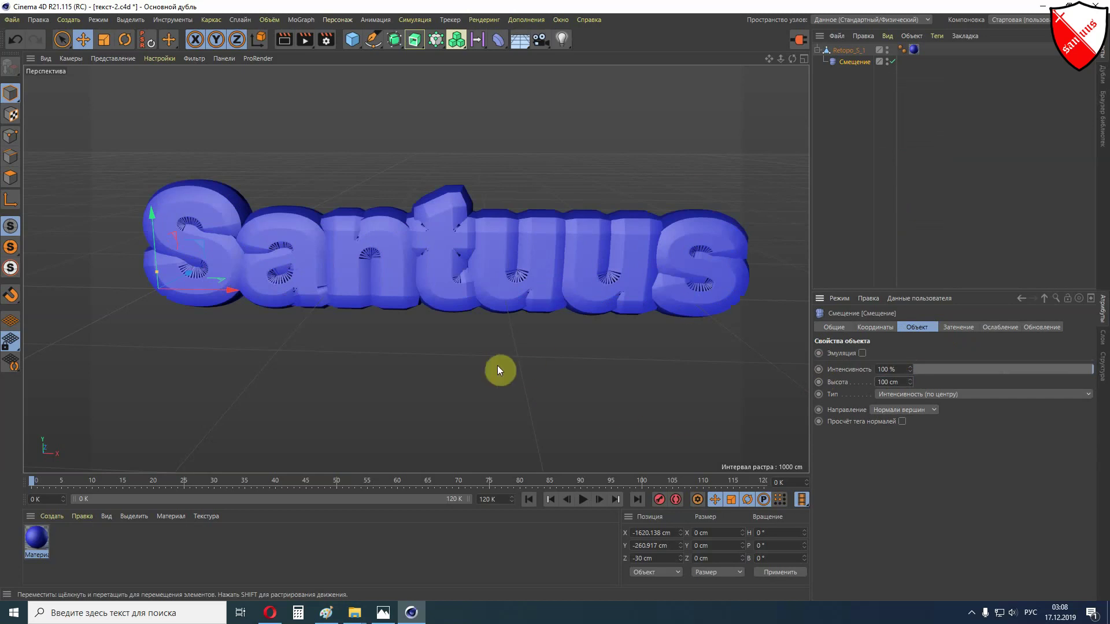
left_click(991, 394)
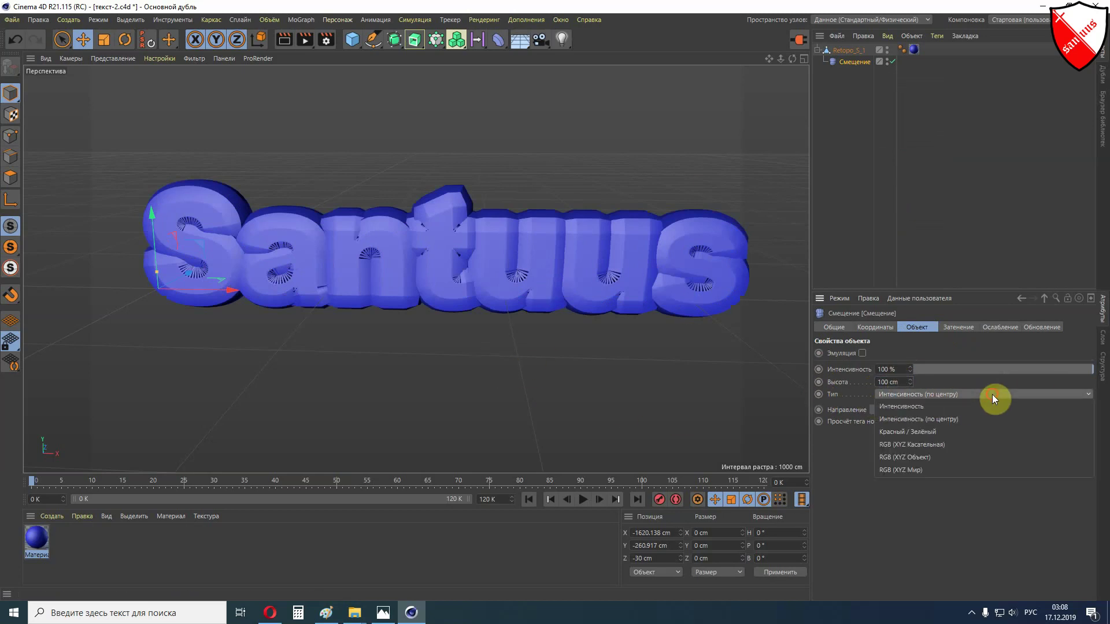
left_click(950, 409)
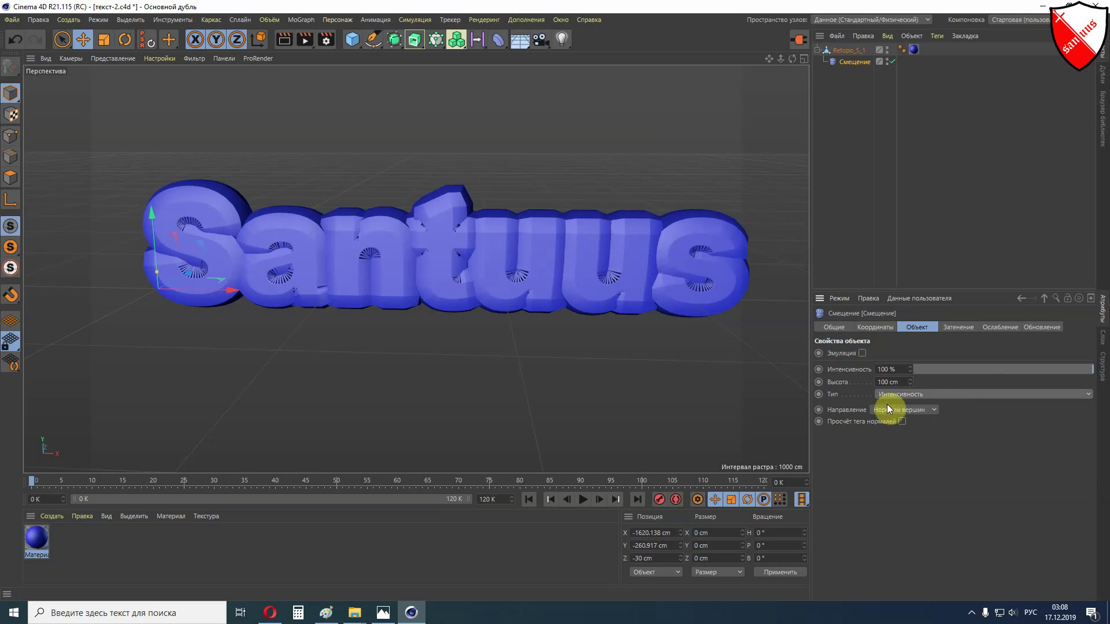
left_click(639, 380)
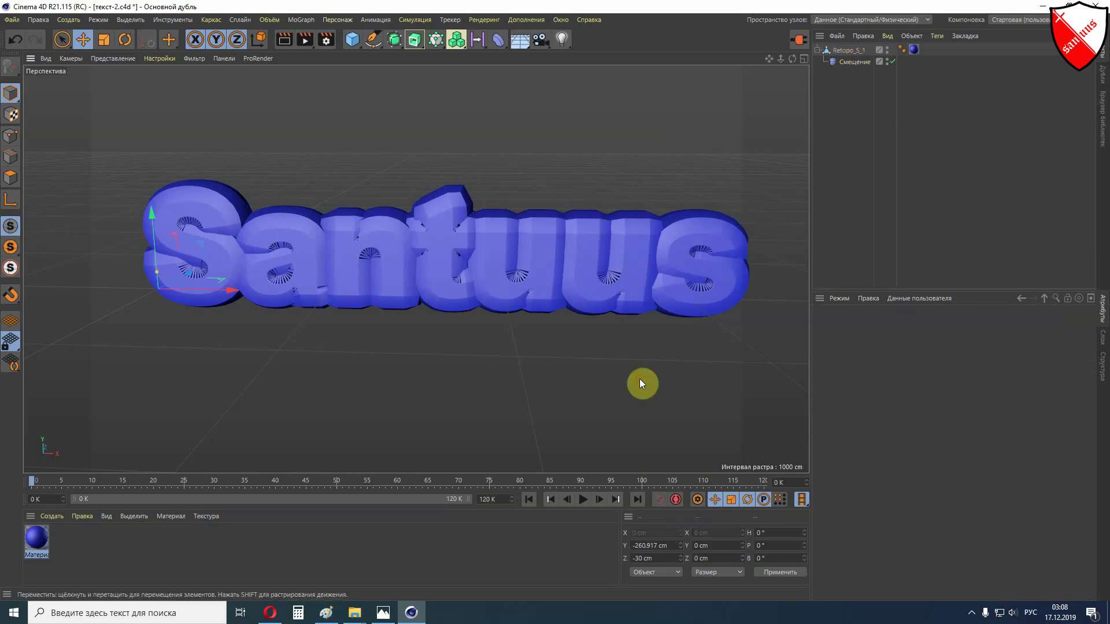
left_click(834, 61)
Add a Linear Field to the Displacer's falloff
left_click(1002, 329)
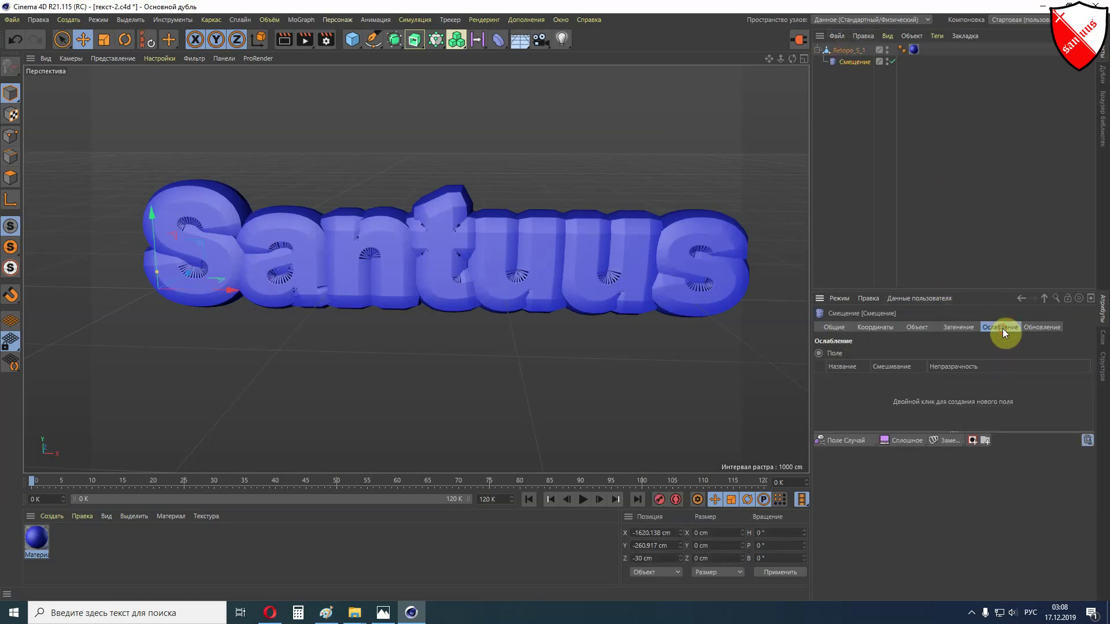
left_click(852, 443)
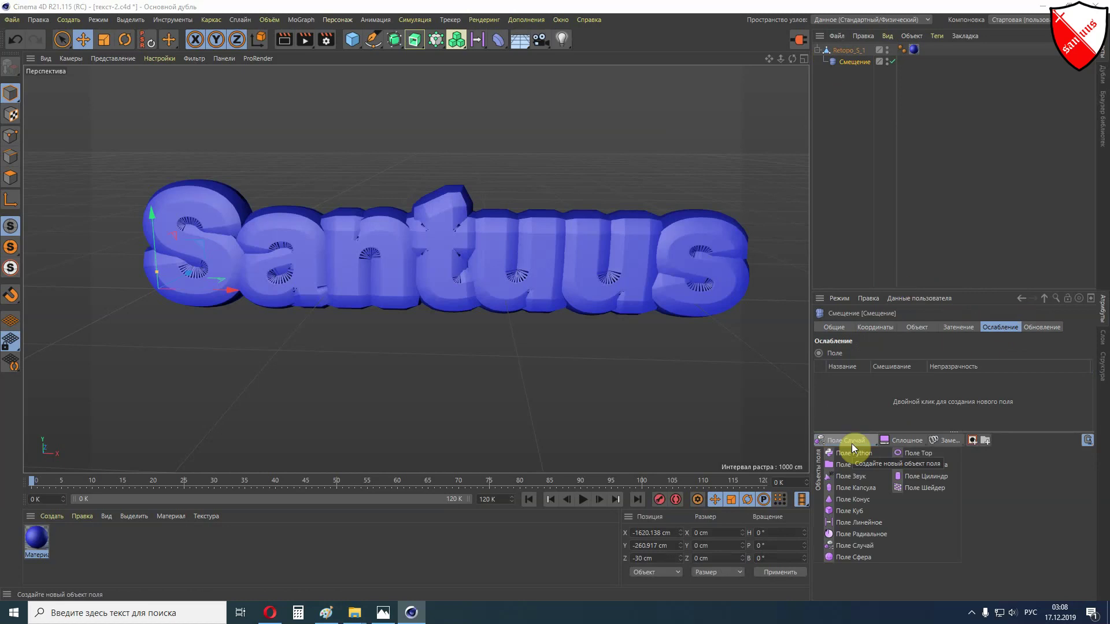
left_click(860, 524)
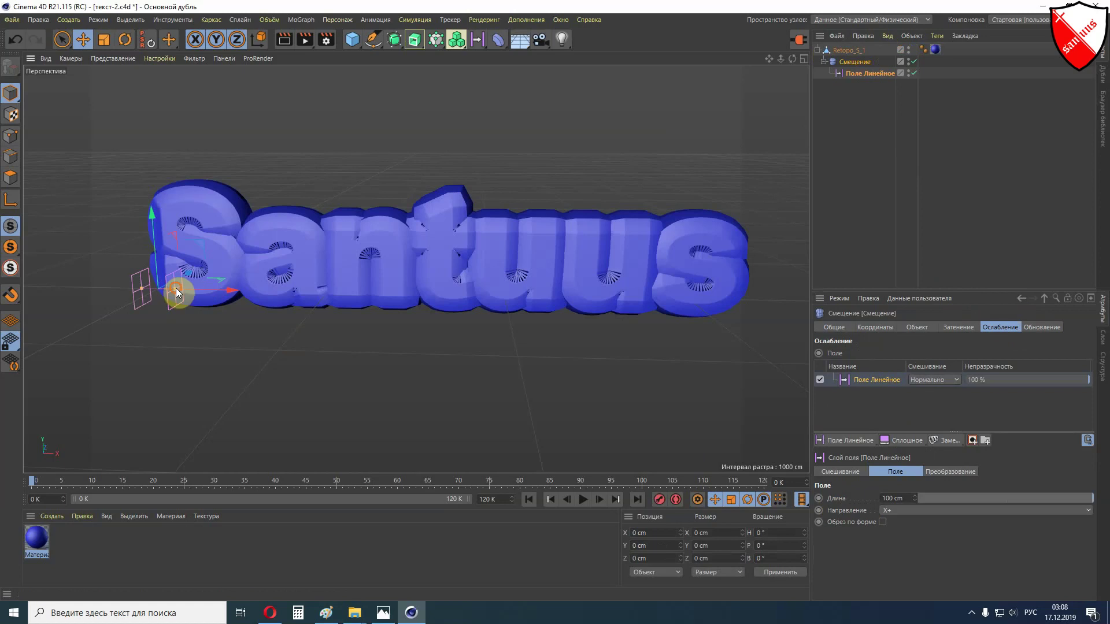
Stretch the Linear Field to about 1006 cm and slide it right along the text
left_click_drag(175, 288, 376, 299)
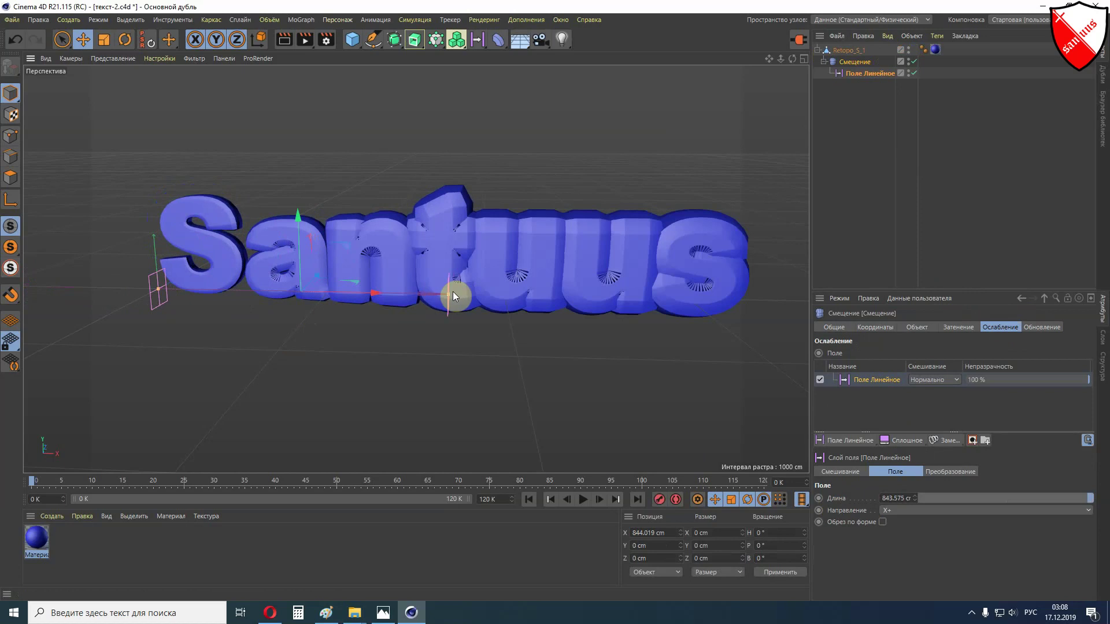
left_click_drag(449, 293, 478, 294)
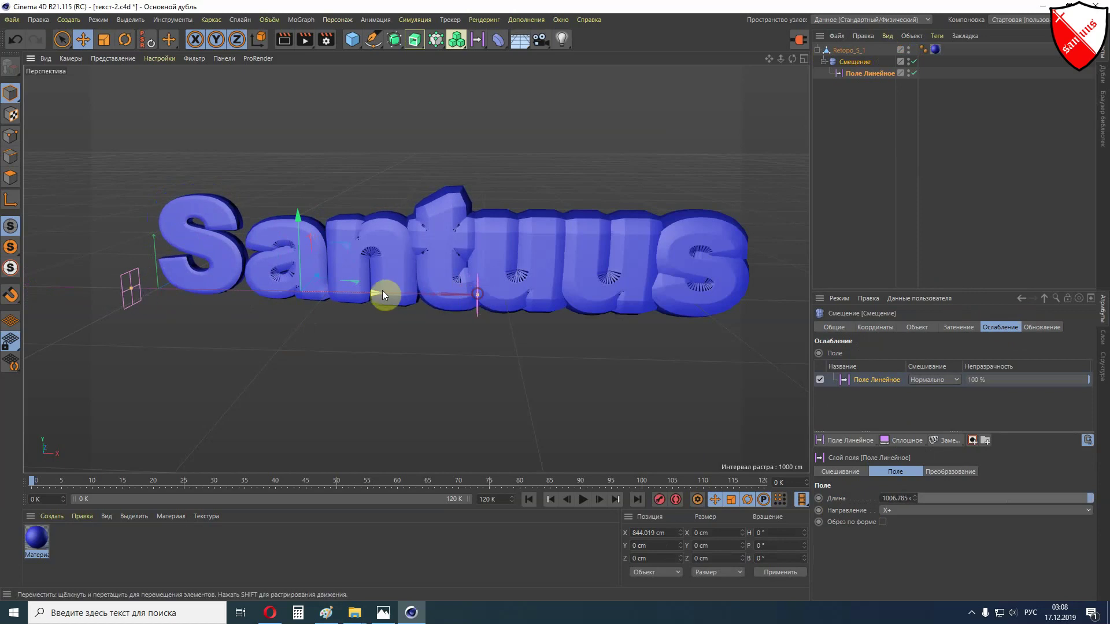
left_click_drag(365, 295, 375, 292)
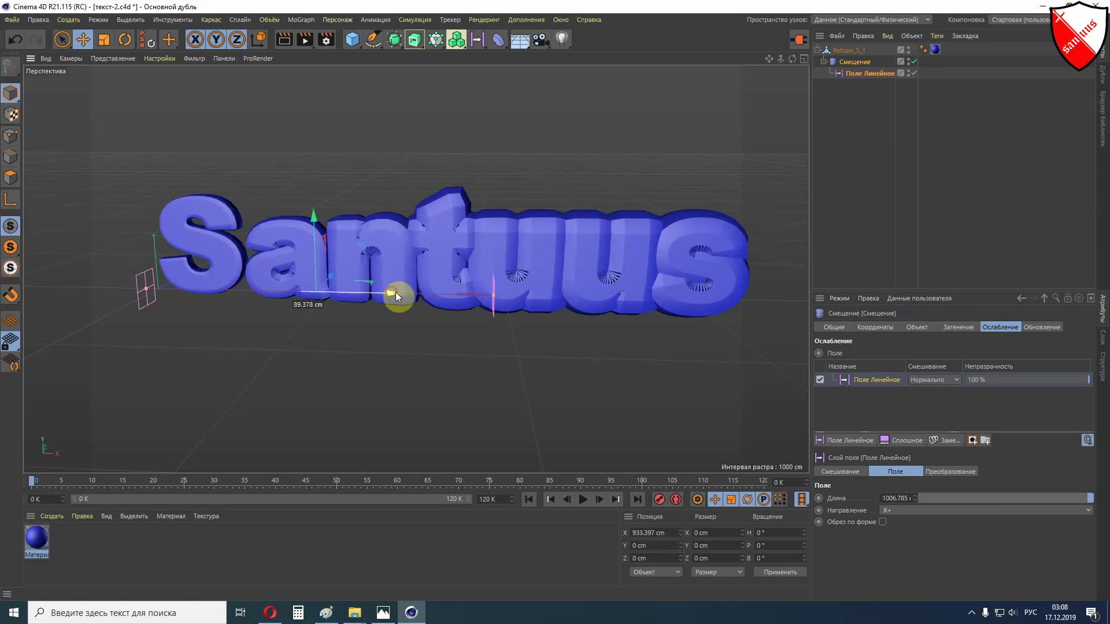
left_click_drag(376, 292, 395, 292)
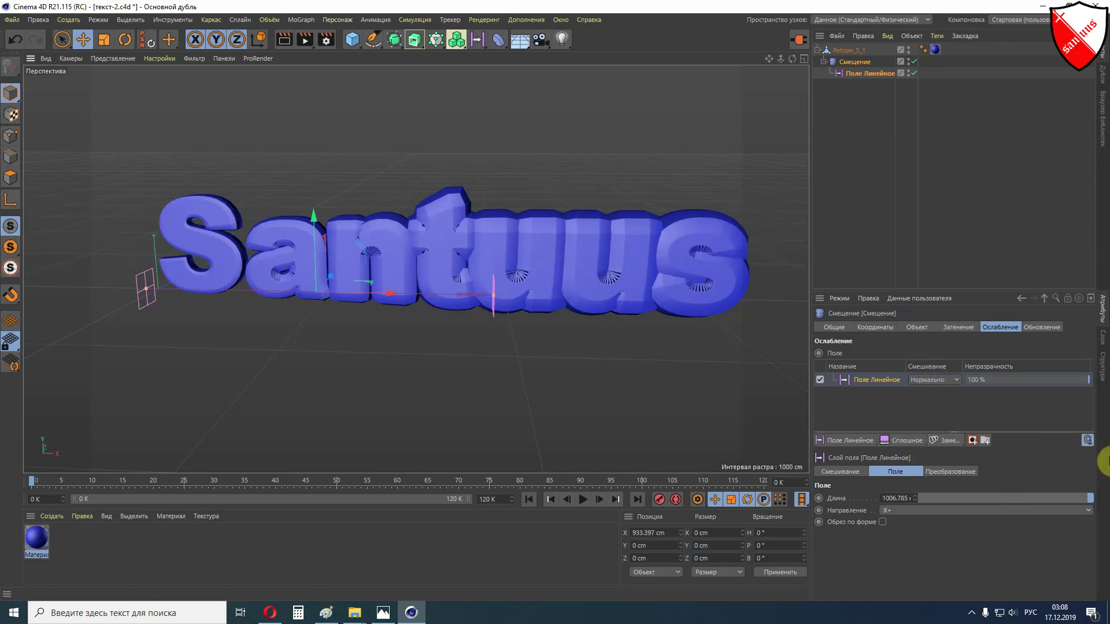
left_click(938, 511)
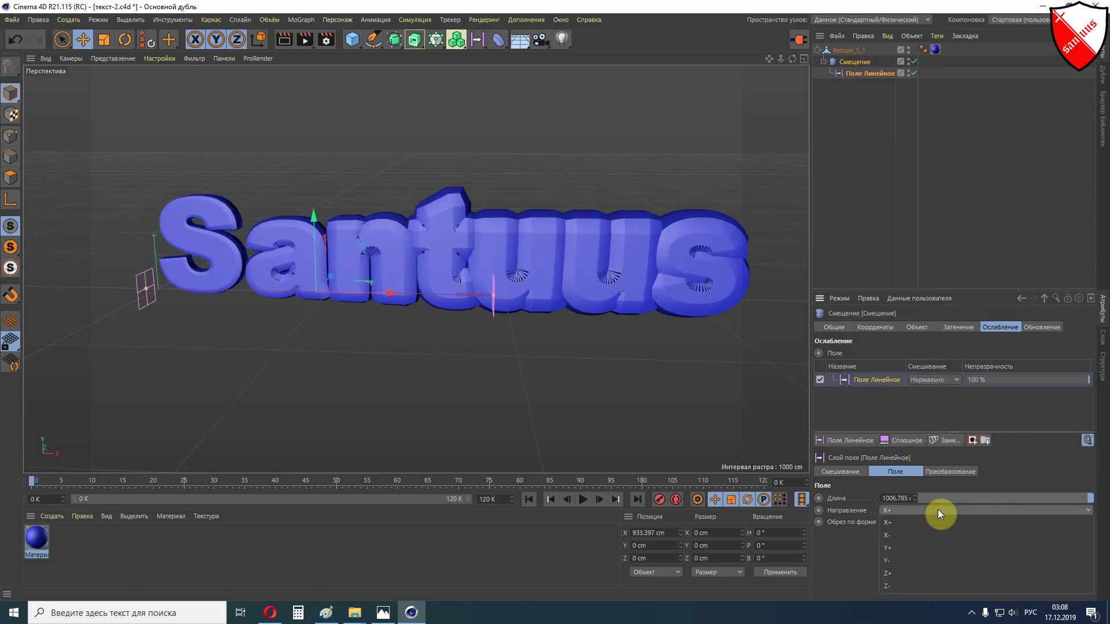
Set the Linear Field direction to X- and contour to Сплайн, then move it to about X 3408 cm
left_click(924, 536)
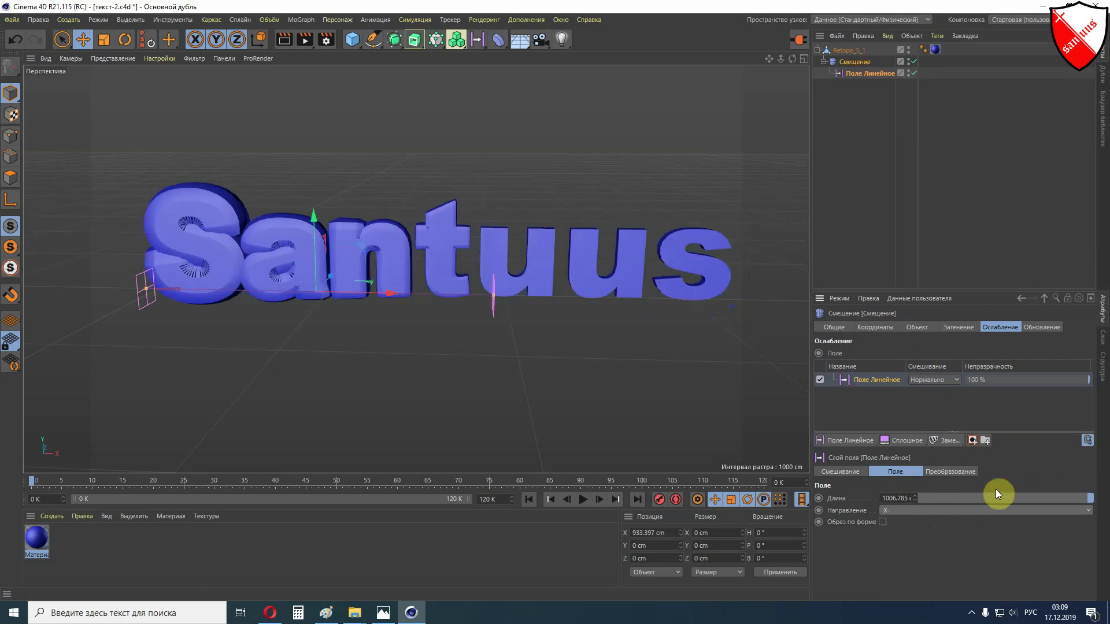
left_click(959, 472)
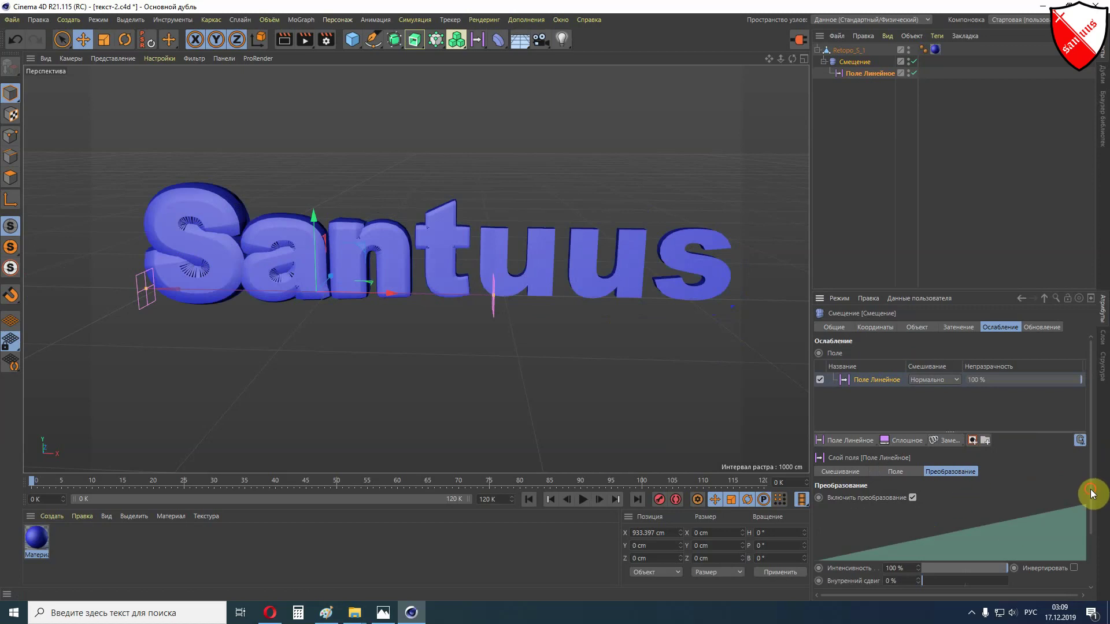
left_click_drag(1091, 487, 1093, 522)
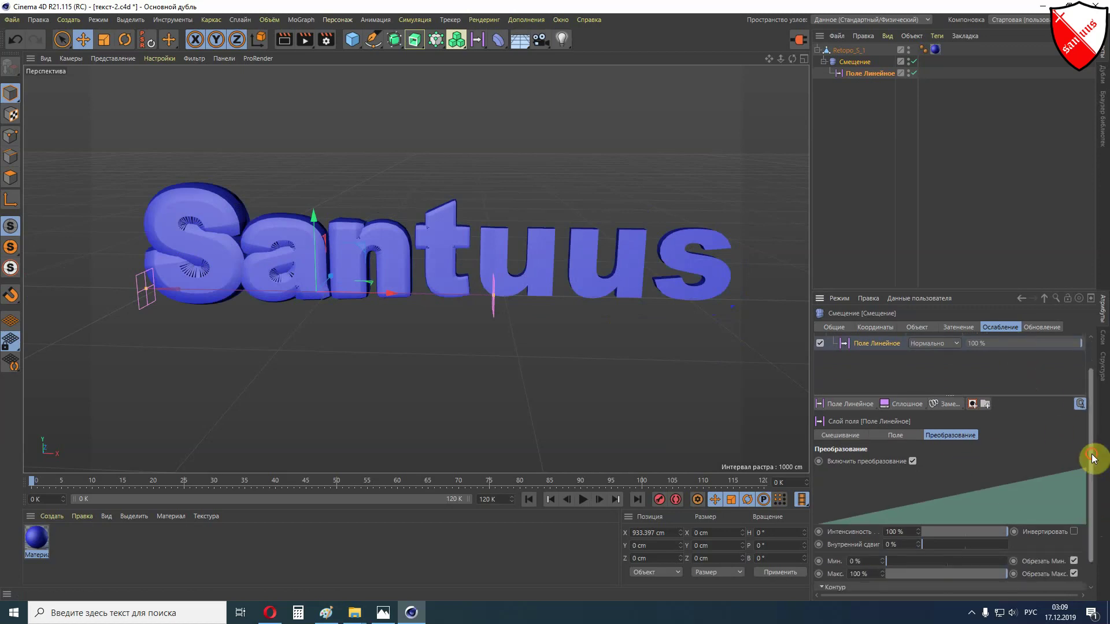
mouse_move(1093, 456)
left_mouse_down()
mouse_move(1091, 432)
mouse_move(1092, 491)
left_mouse_up()
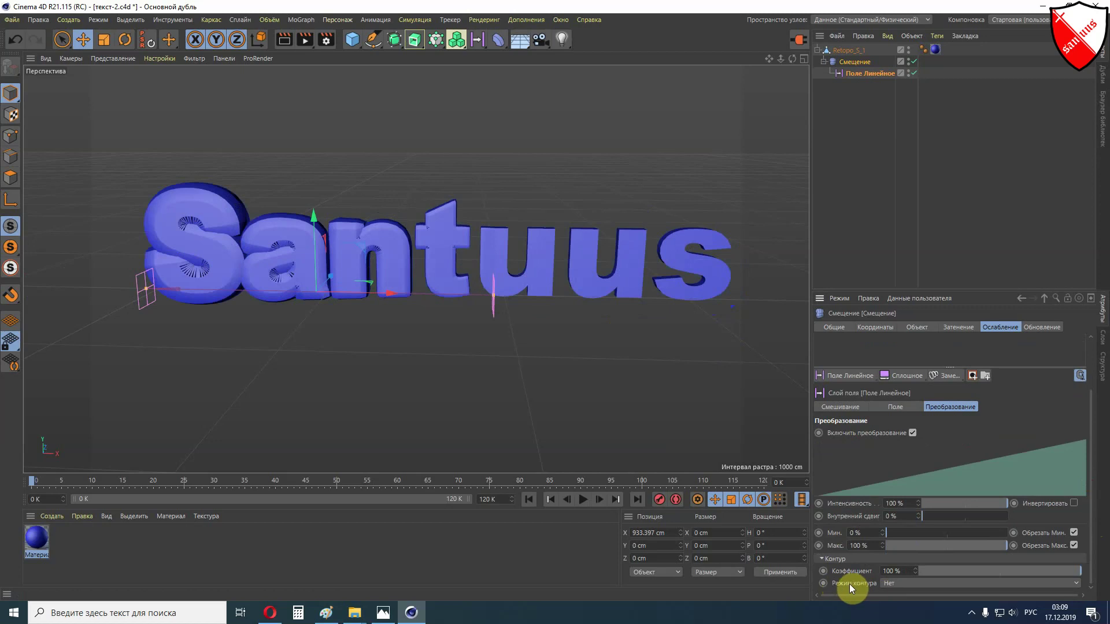
left_click(915, 585)
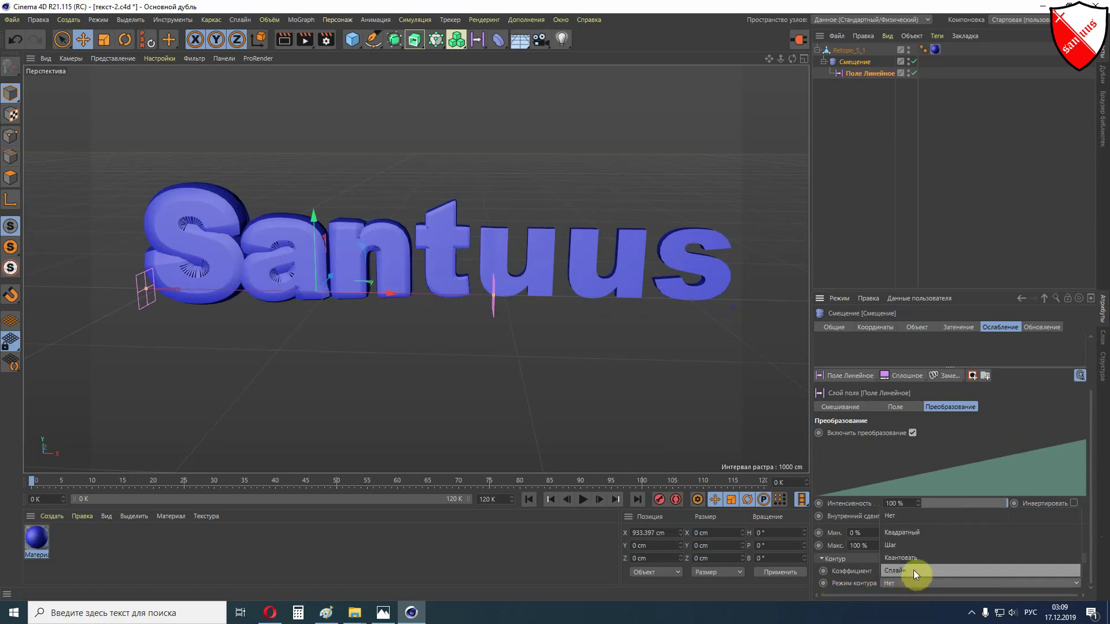
left_click(914, 570)
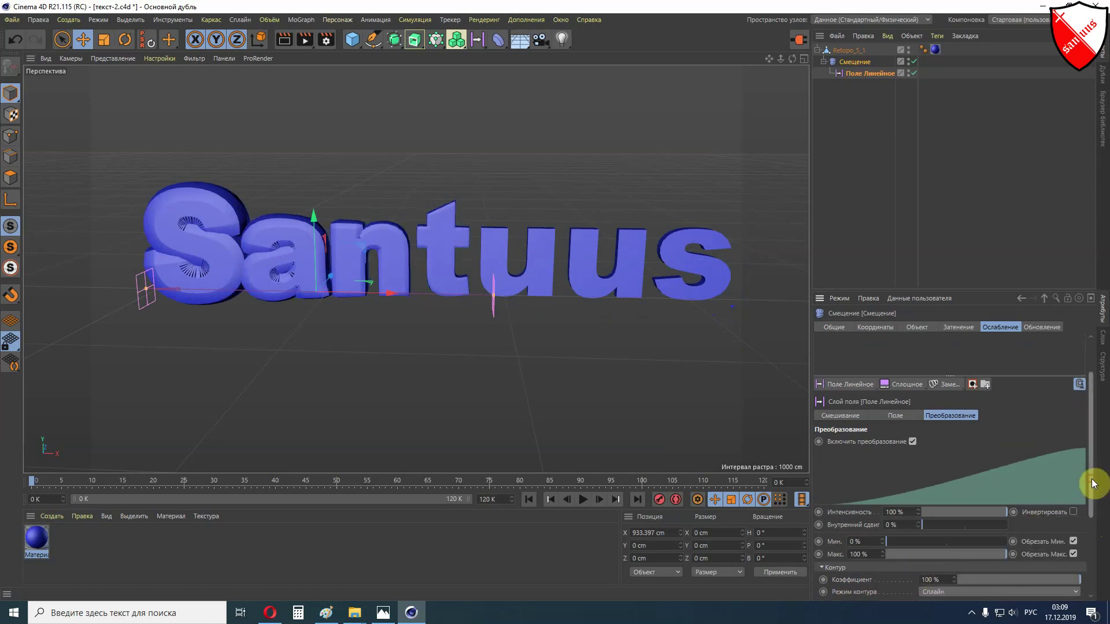
mouse_move(1091, 469)
left_mouse_down()
mouse_move(1084, 572)
mouse_move(1079, 450)
mouse_move(1083, 573)
mouse_move(1082, 341)
left_mouse_up()
mouse_move(394, 292)
left_mouse_down()
mouse_move(770, 316)
mouse_move(359, 314)
mouse_move(706, 323)
mouse_move(200, 300)
mouse_move(372, 301)
mouse_move(494, 318)
mouse_move(440, 318)
mouse_move(421, 317)
mouse_move(856, 314)
left_mouse_up()
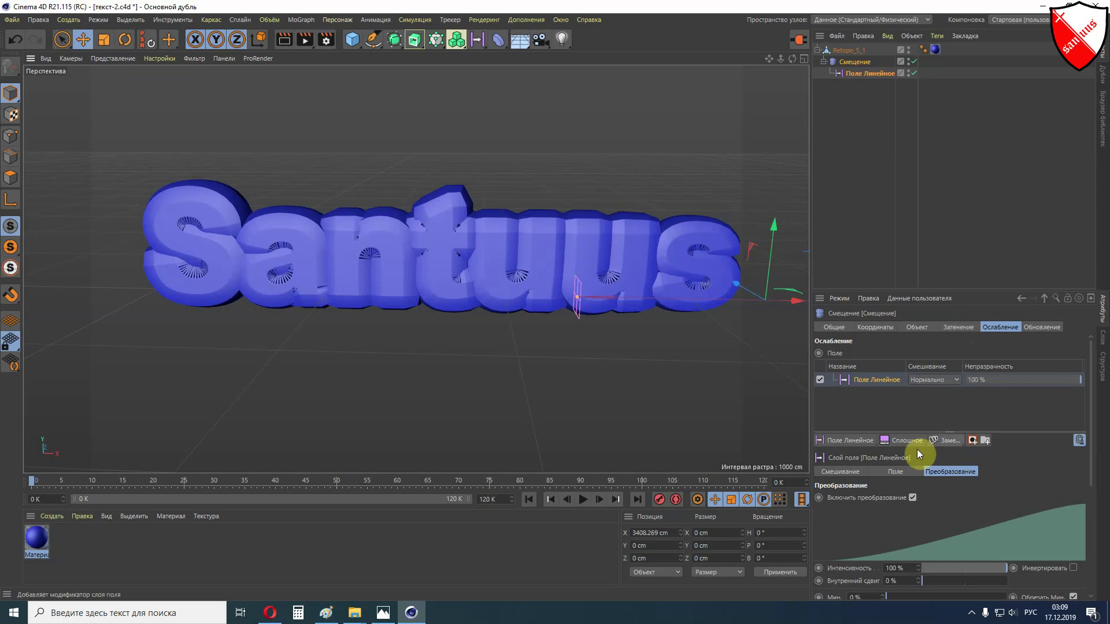
Add a Поле Случай random field with Кранал noise type
left_click(866, 443)
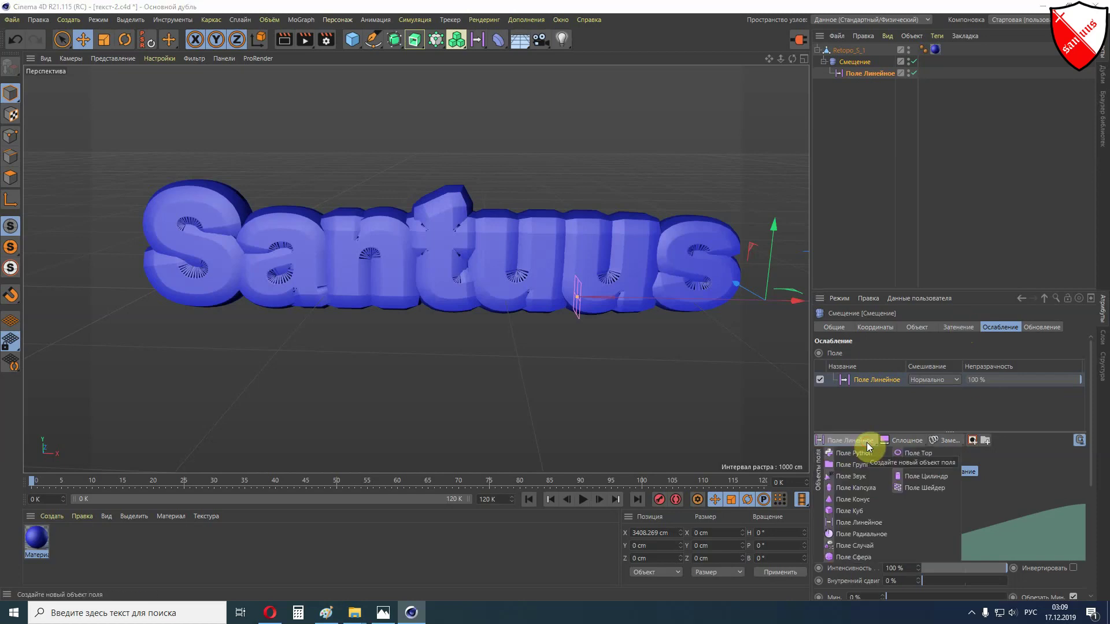
left_click(876, 547)
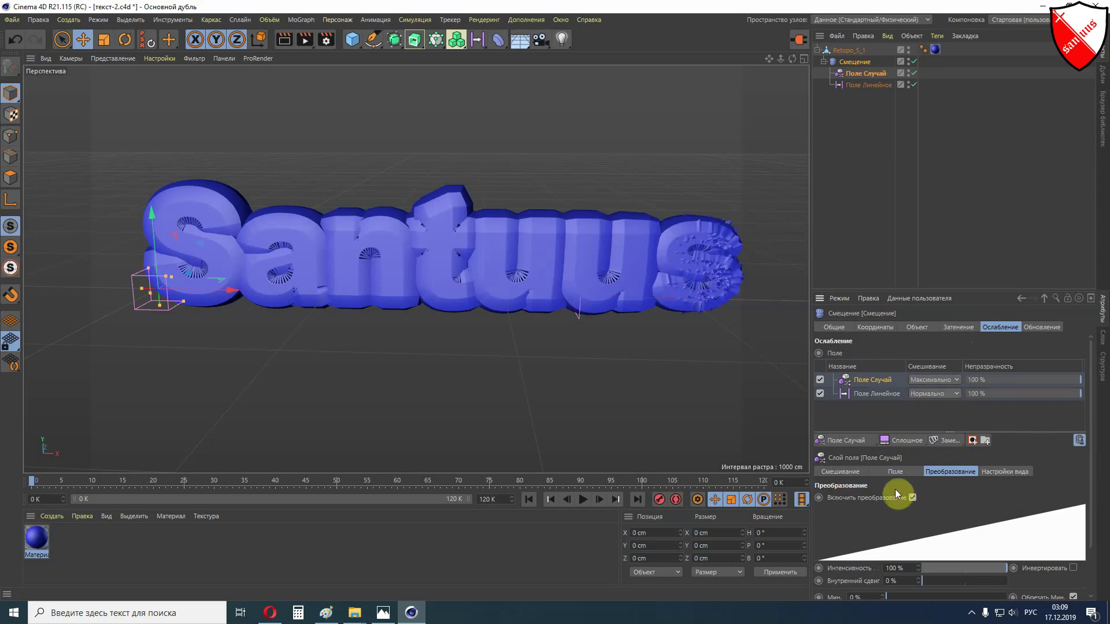
left_click(895, 472)
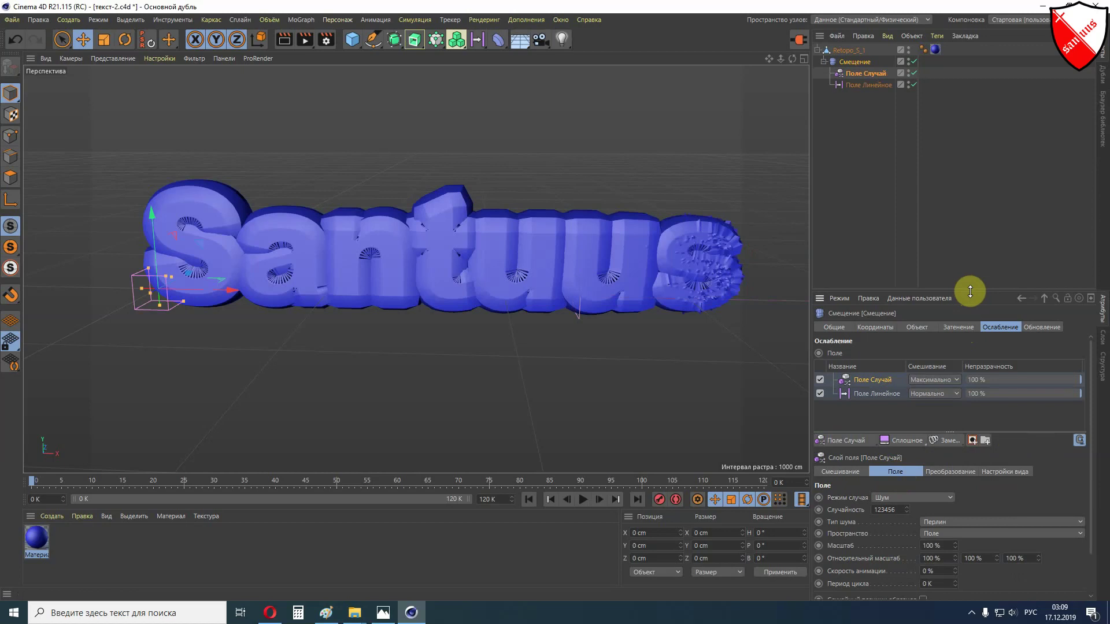
left_click_drag(969, 289, 951, 189)
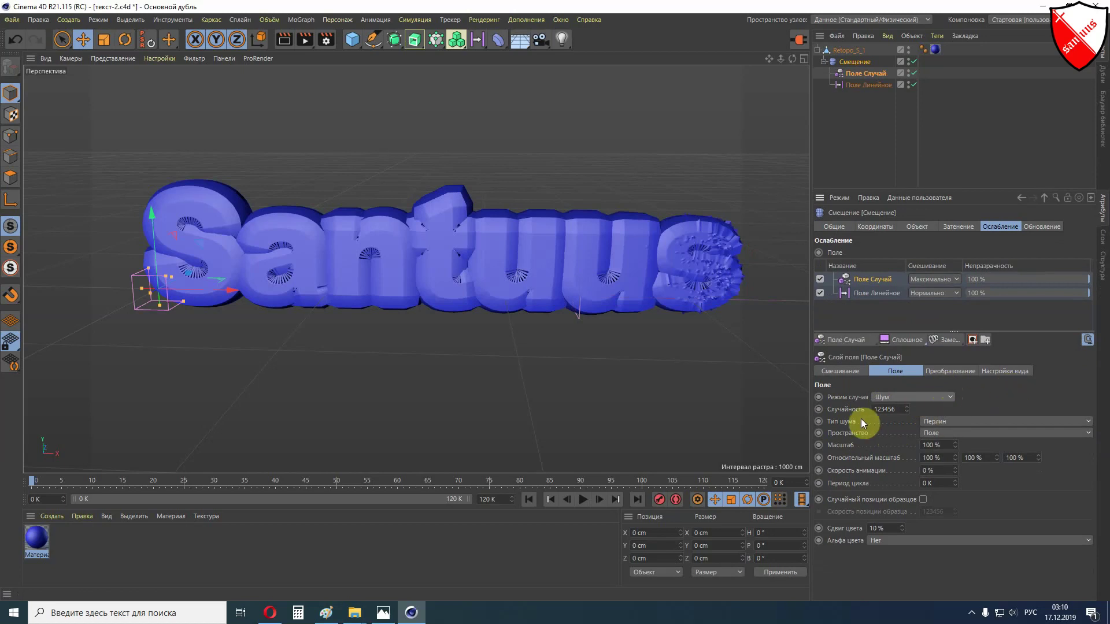
left_click(1001, 421)
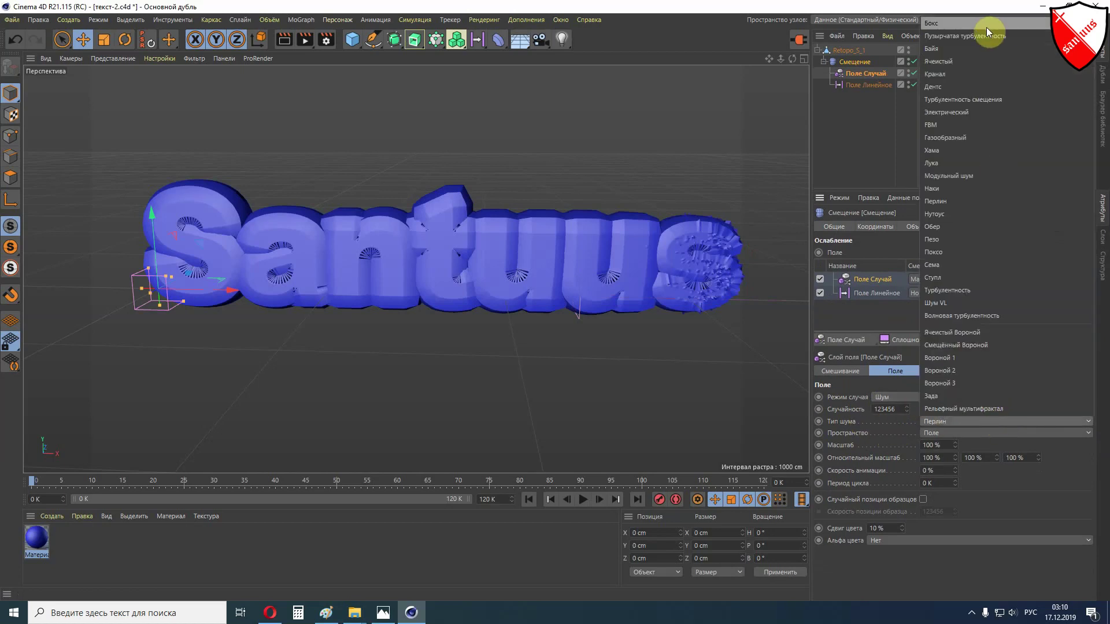
left_click(971, 73)
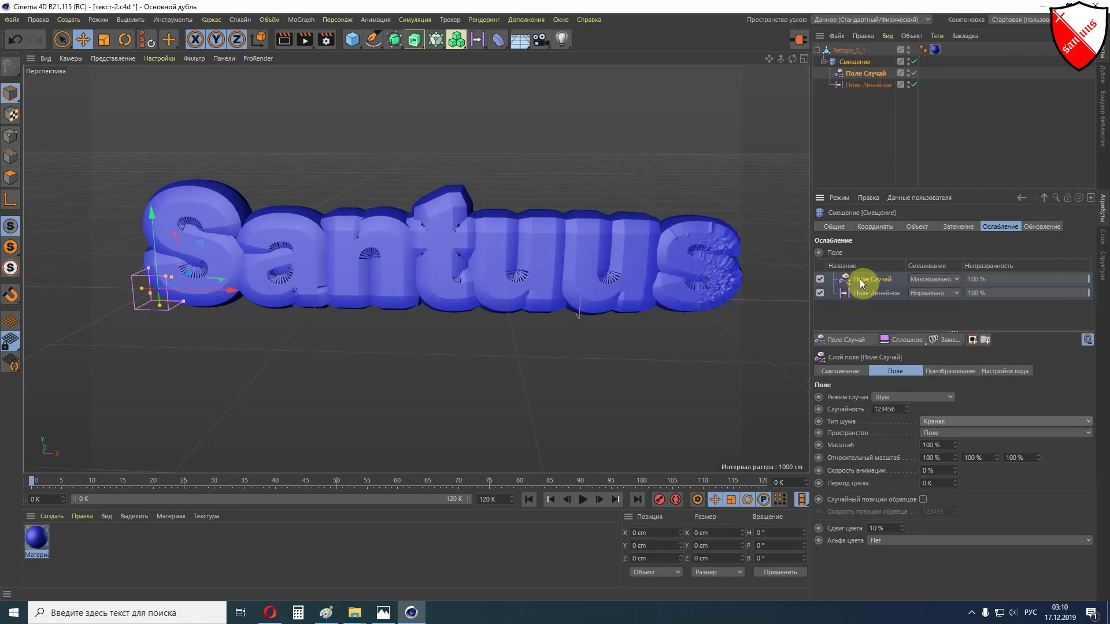
Set the random field to Вычесть blending, 4000 % scale and animation speed 10
left_click(945, 280)
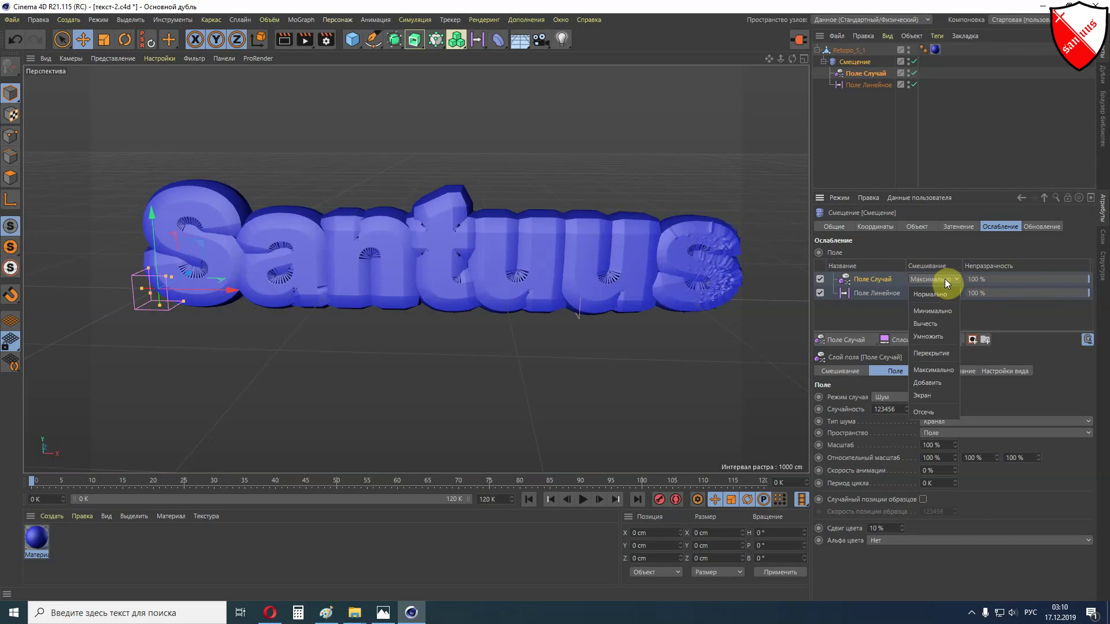
left_click(919, 325)
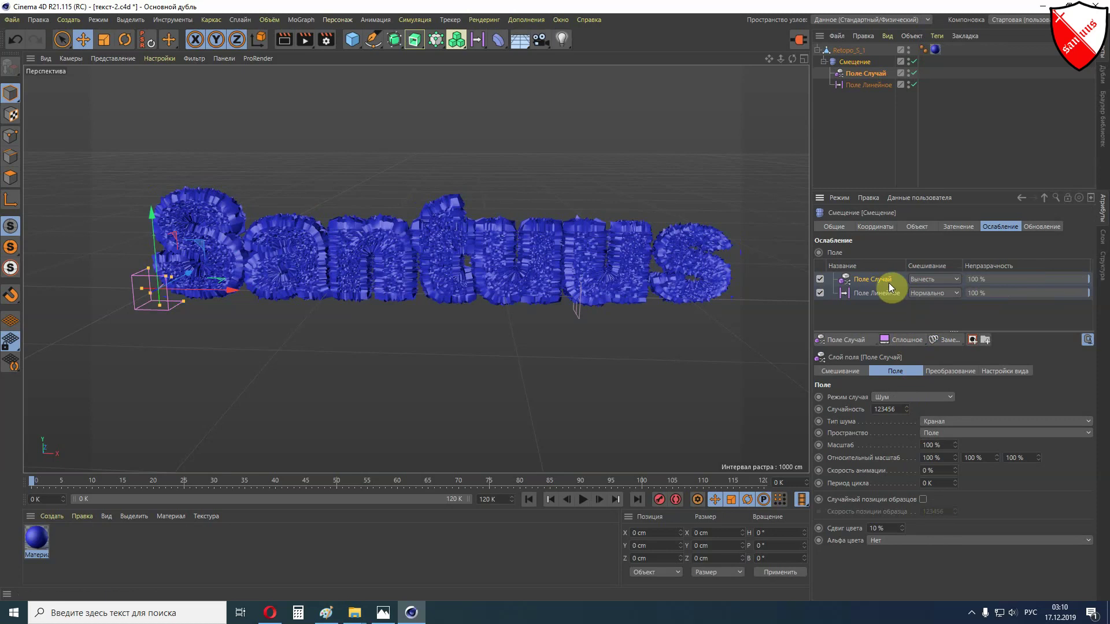
double_click(945, 444)
type("4")
type("00")
type("0")
key("Return")
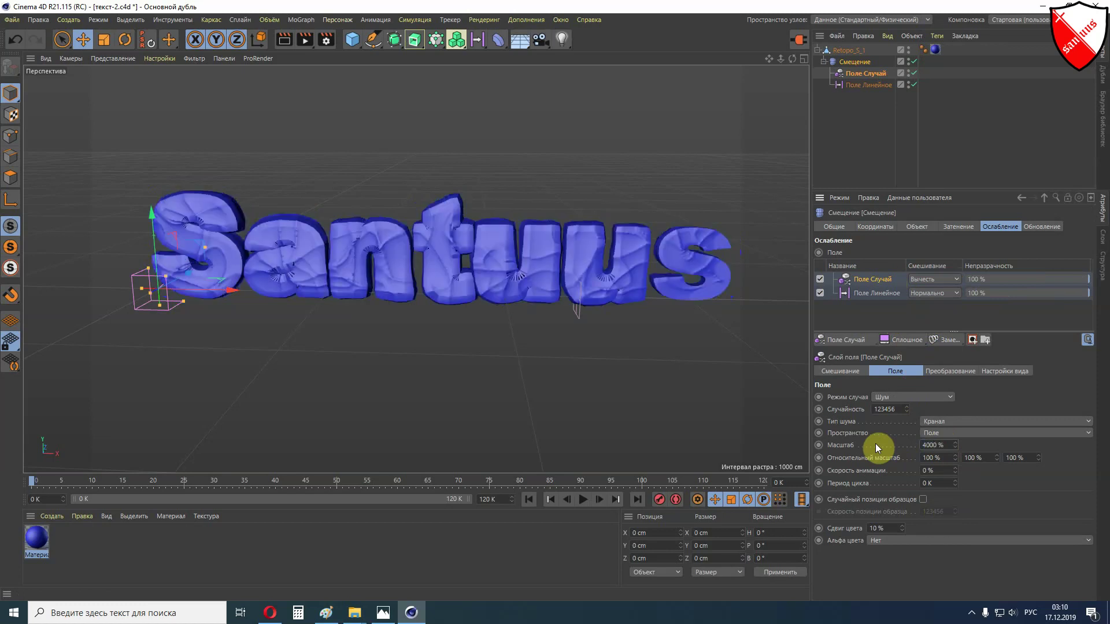
left_click(934, 470)
type("10")
Keyframe the Linear Field from the text's left end at frame 0 to X 4403.684 cm at frame 120
left_click(851, 85)
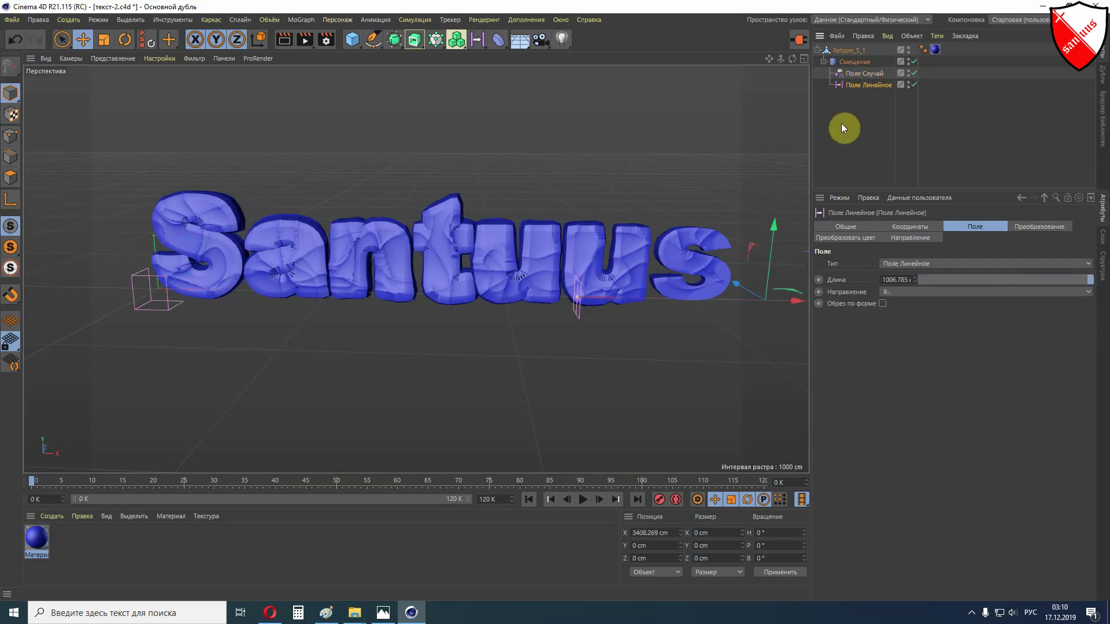
mouse_move(793, 303)
left_mouse_down()
mouse_move(182, 311)
mouse_move(271, 295)
mouse_move(240, 292)
left_mouse_up()
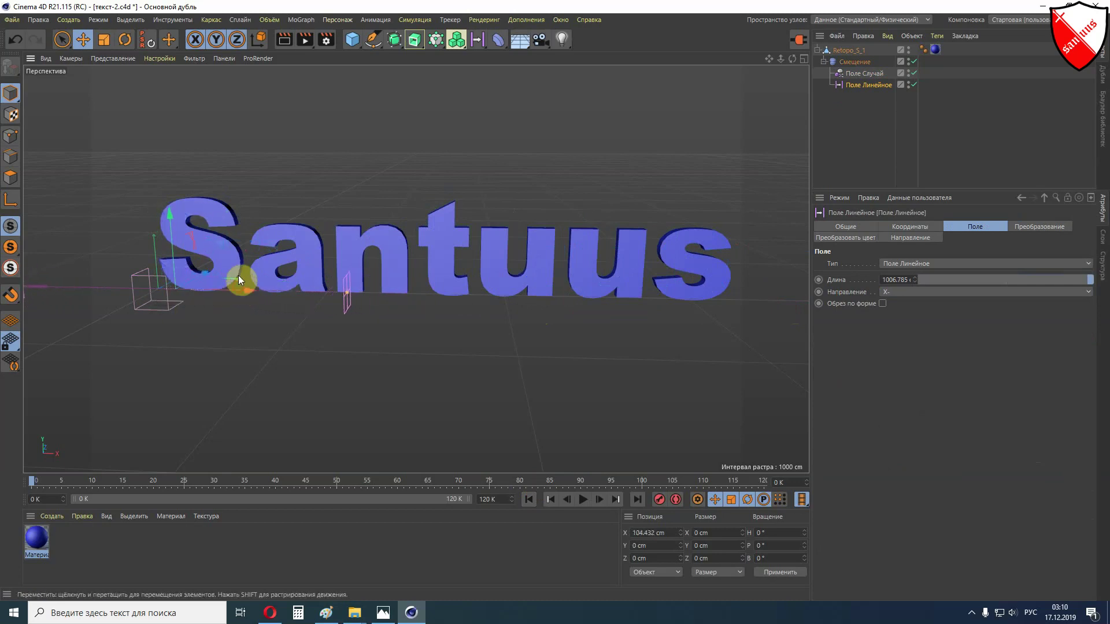
left_click(659, 499)
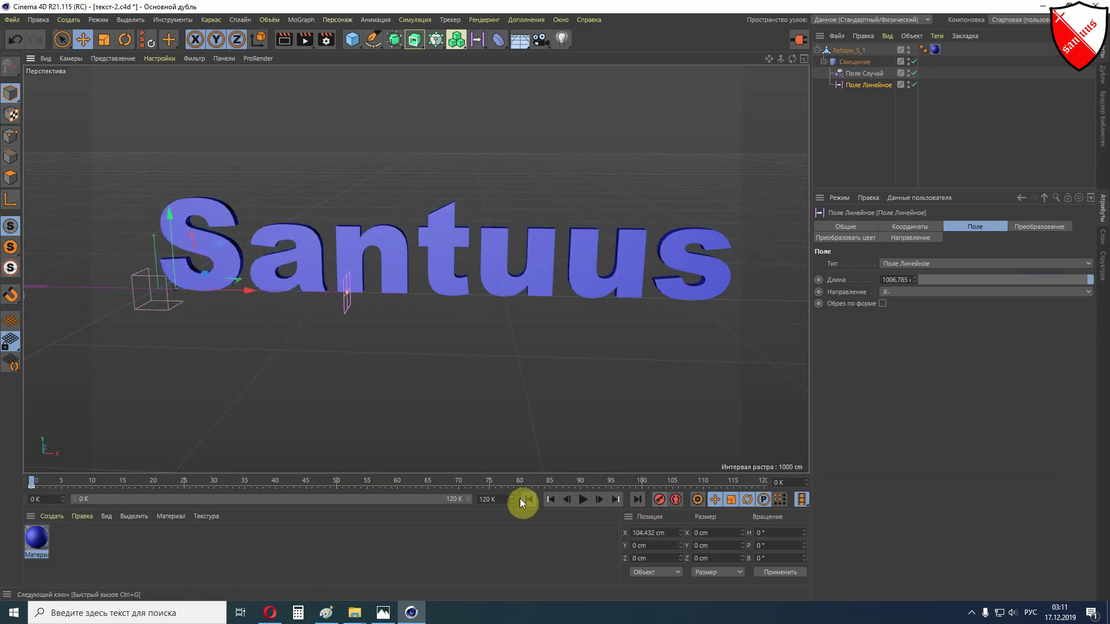
left_click(637, 499)
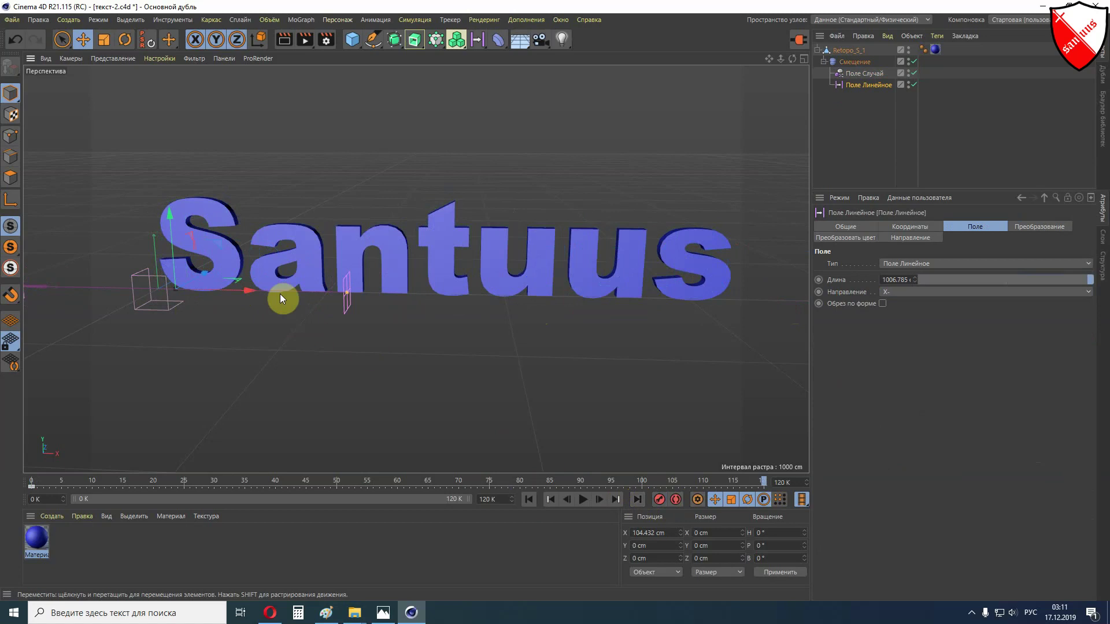
left_click_drag(256, 291, 802, 325)
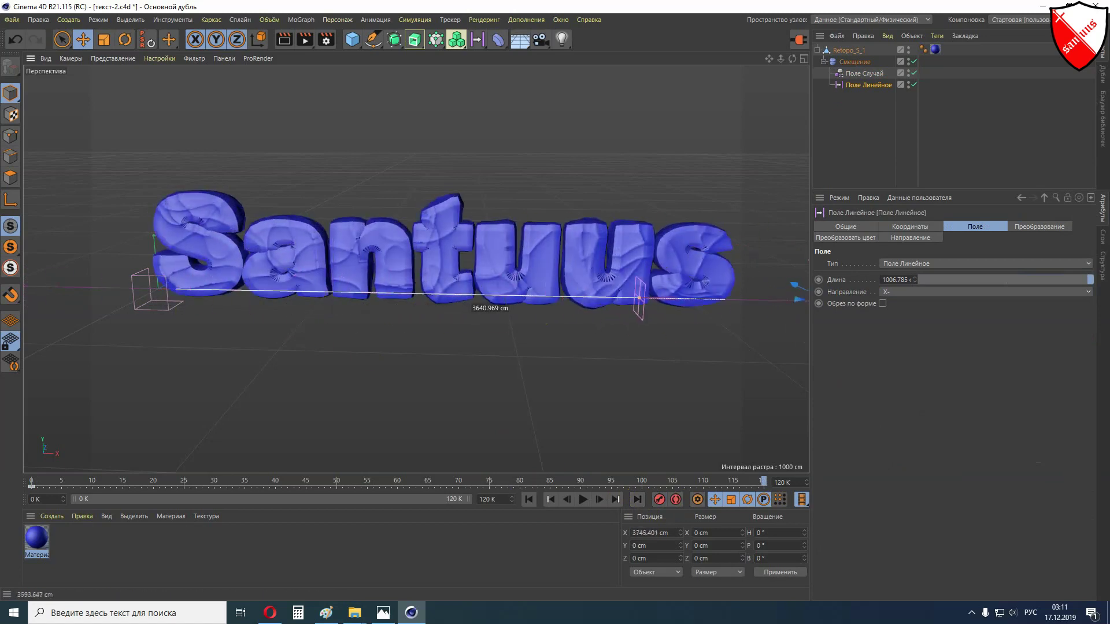
left_click_drag(740, 300, 763, 300)
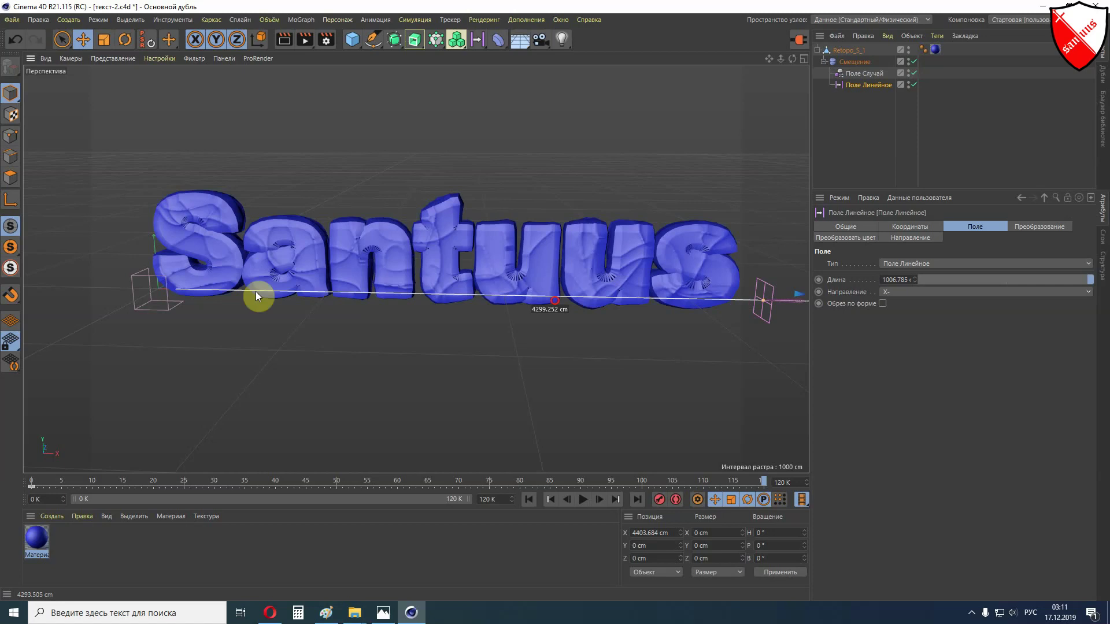
left_click(660, 500)
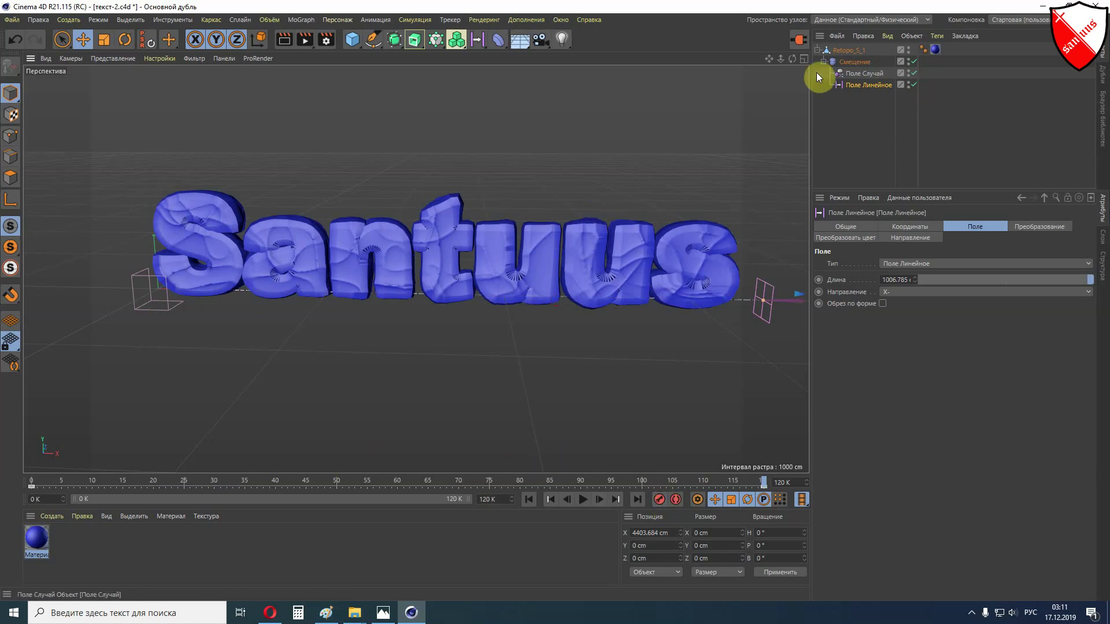
left_click(821, 51)
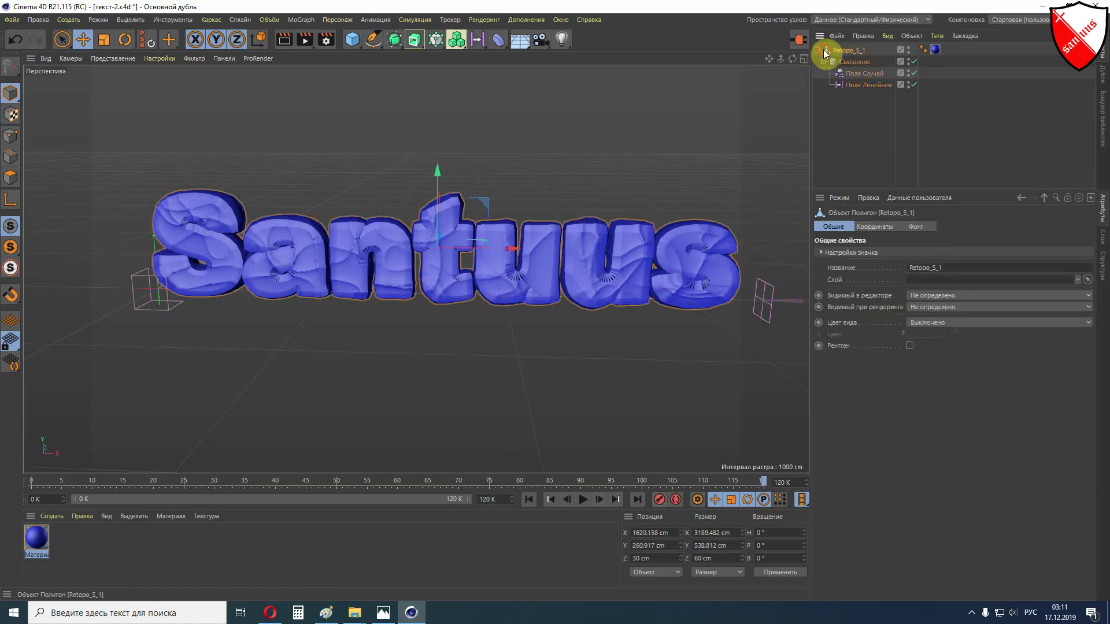
Add a Subdivision Surface, parent Retopo_S_1 under it, and toggle its smoothing to compare
left_click(819, 51)
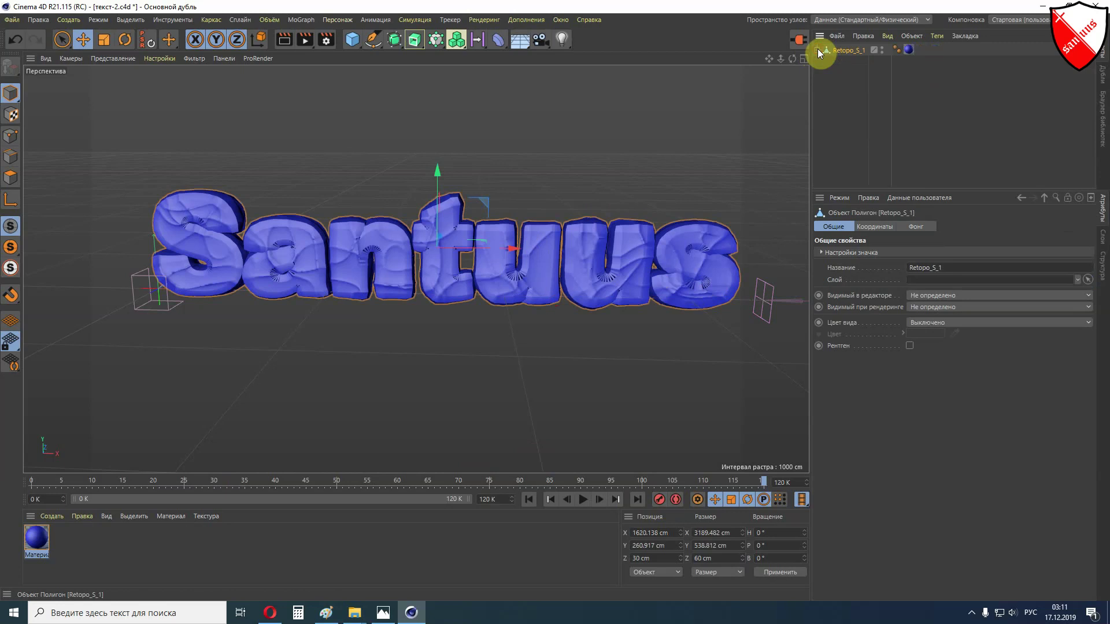
left_click(396, 41)
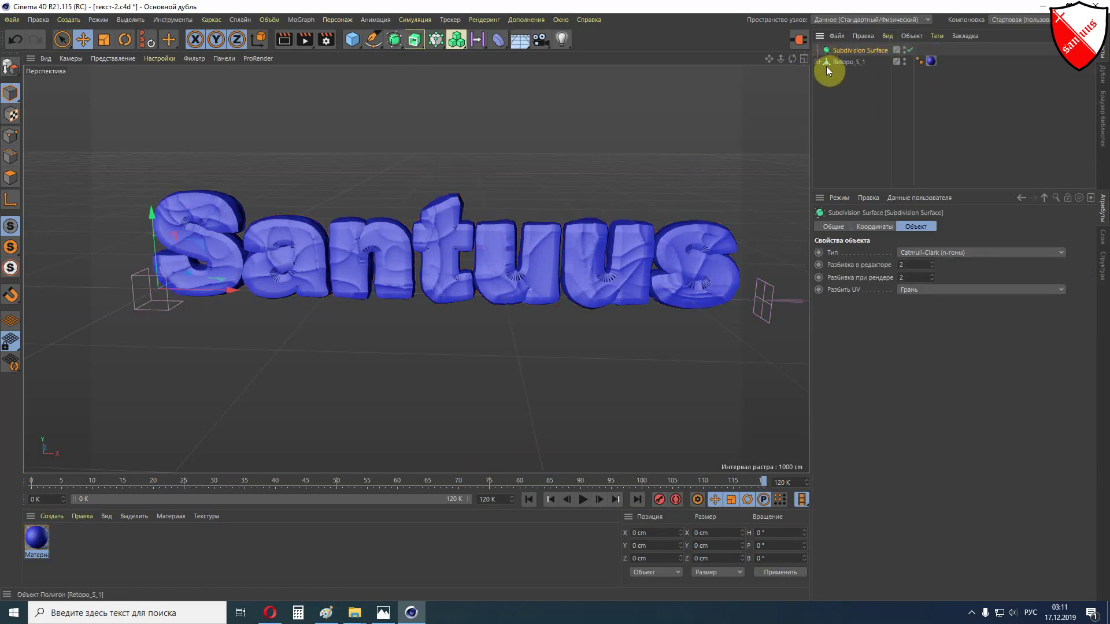
left_click_drag(828, 63, 845, 52)
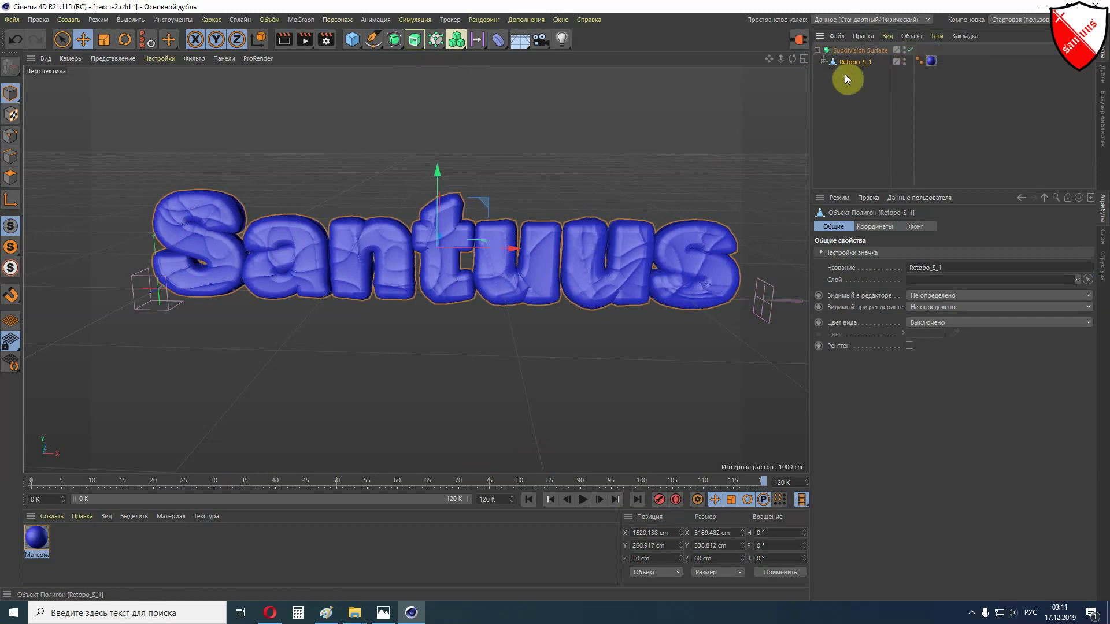
left_click(912, 55)
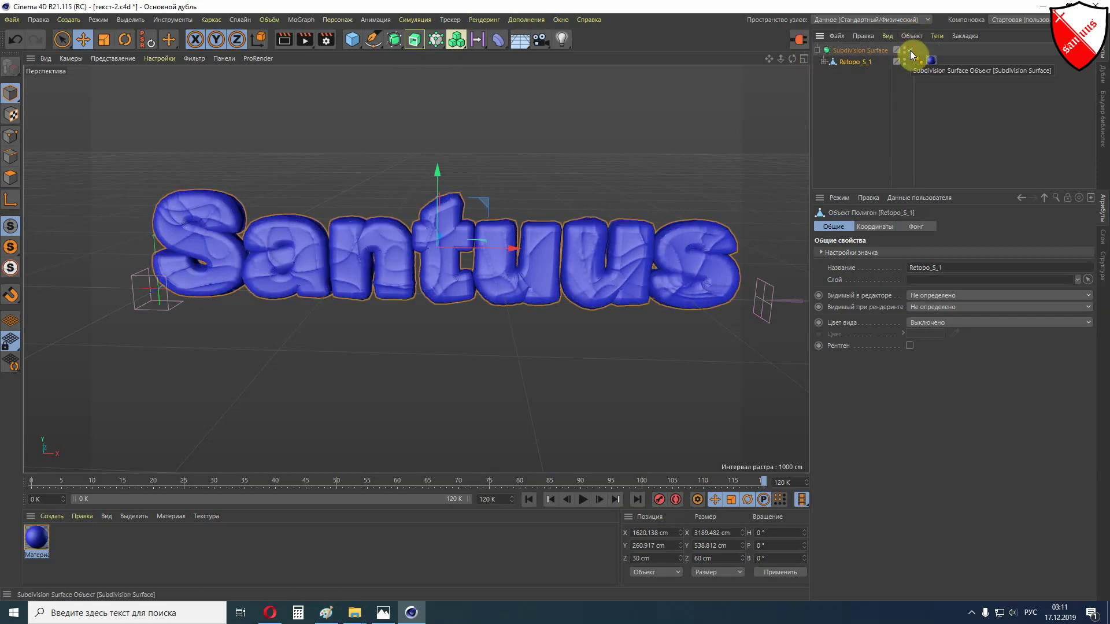